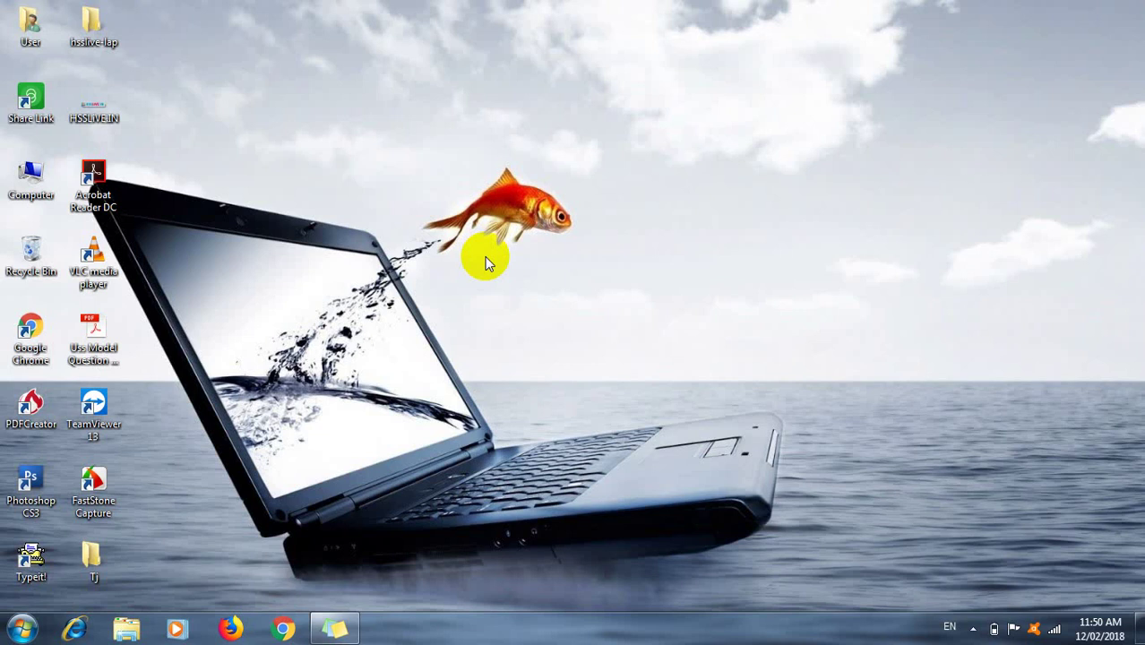
Step: Open dhsekerala.gov.in in Chrome and sign in to the Education Portal with the prefilled login details
{"action": "left_click", "coordinate": [287, 633]}
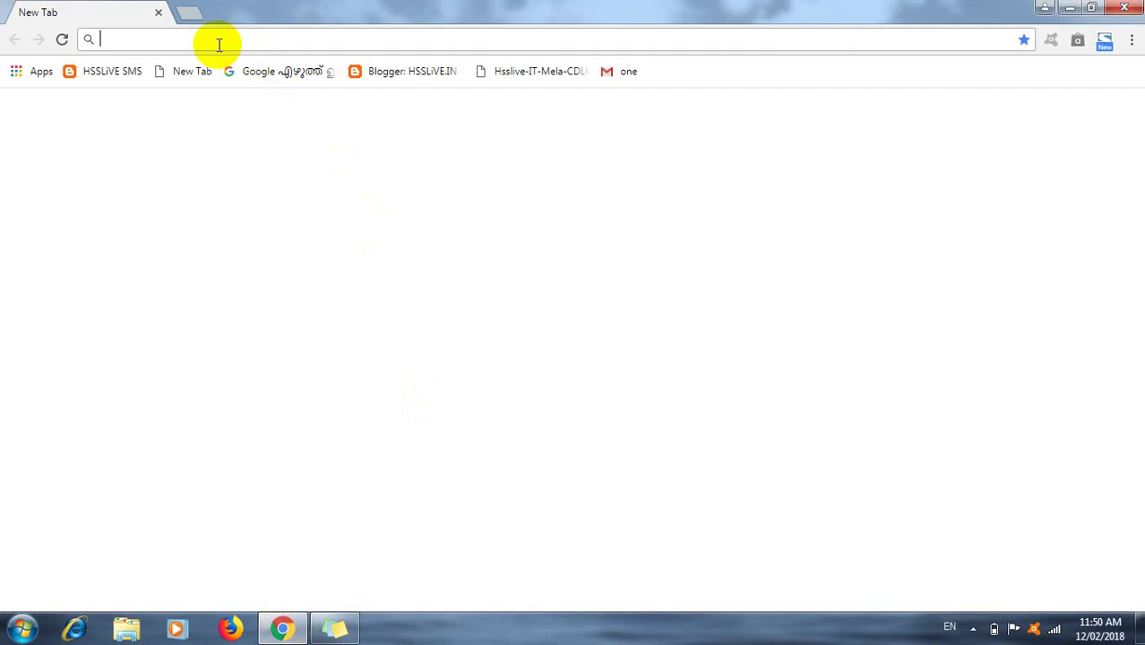
{"action": "type", "text": "dhsekerala.gov.in"}
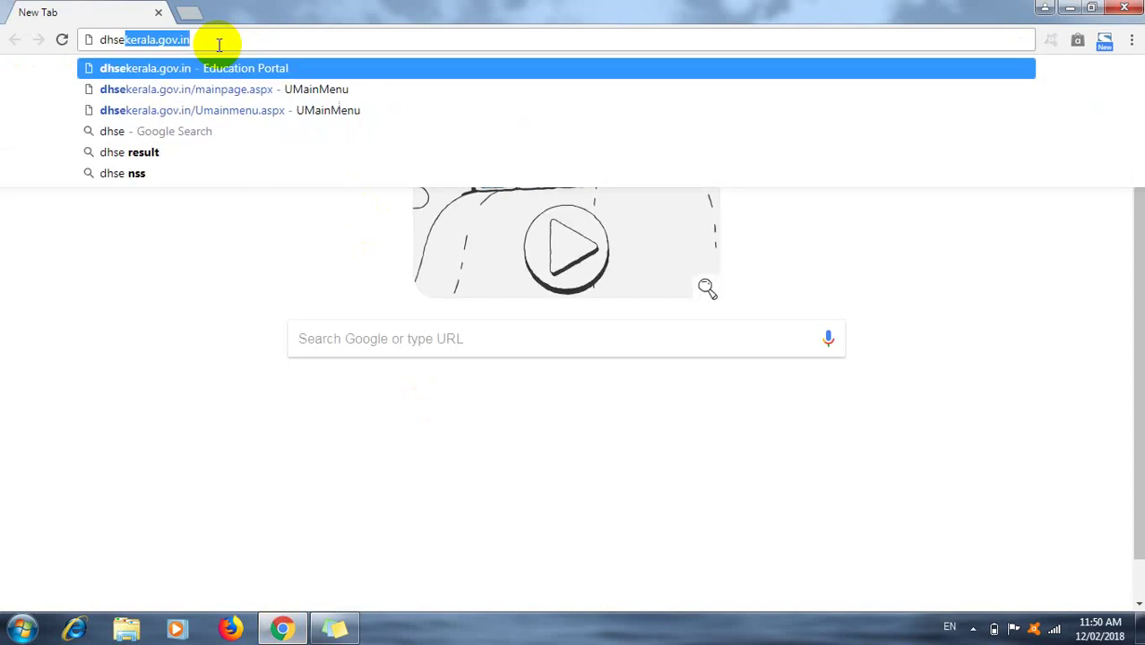
{"action": "key", "text": "Return"}
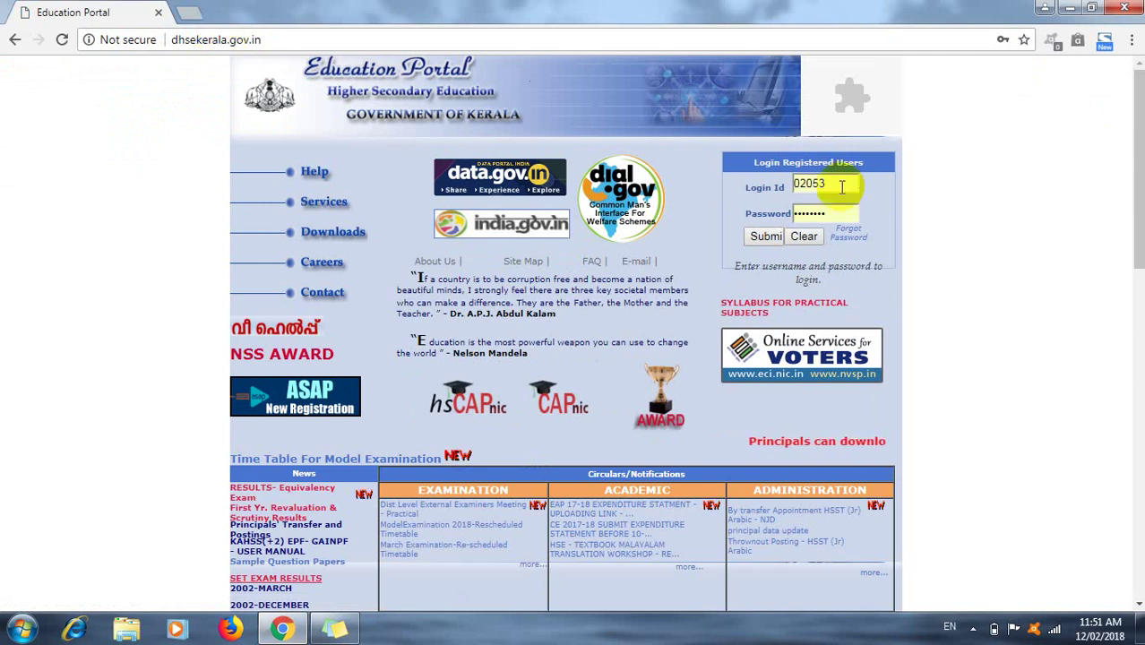
{"action": "left_click", "coordinate": [766, 237]}
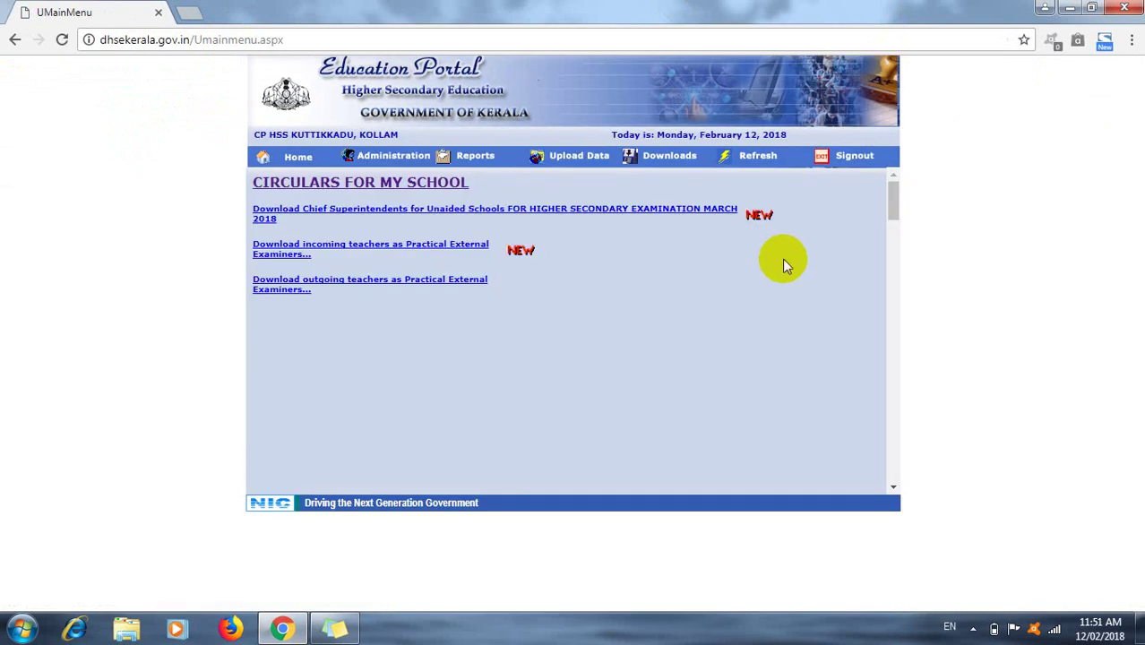
Step: Download HSEMANAGER MARCH 2018 from the portal and extract the HSEManagerMarch2018 zip in the folder where it was saved
{"action": "mouse_move", "coordinate": [670, 156]}
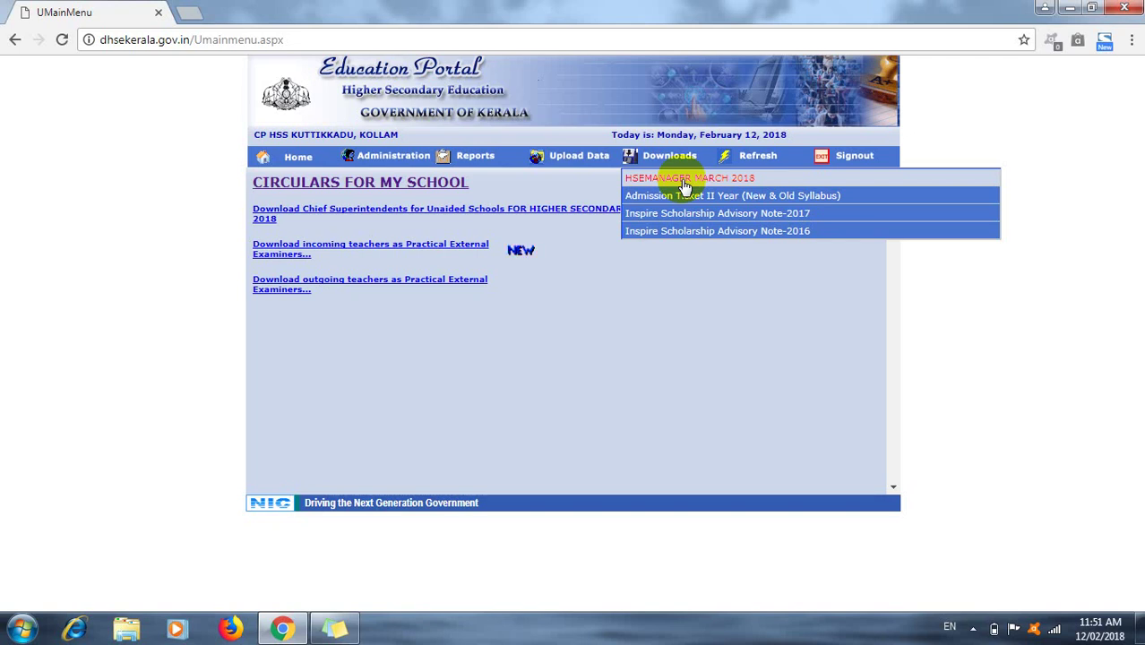
{"action": "left_click", "coordinate": [686, 185]}
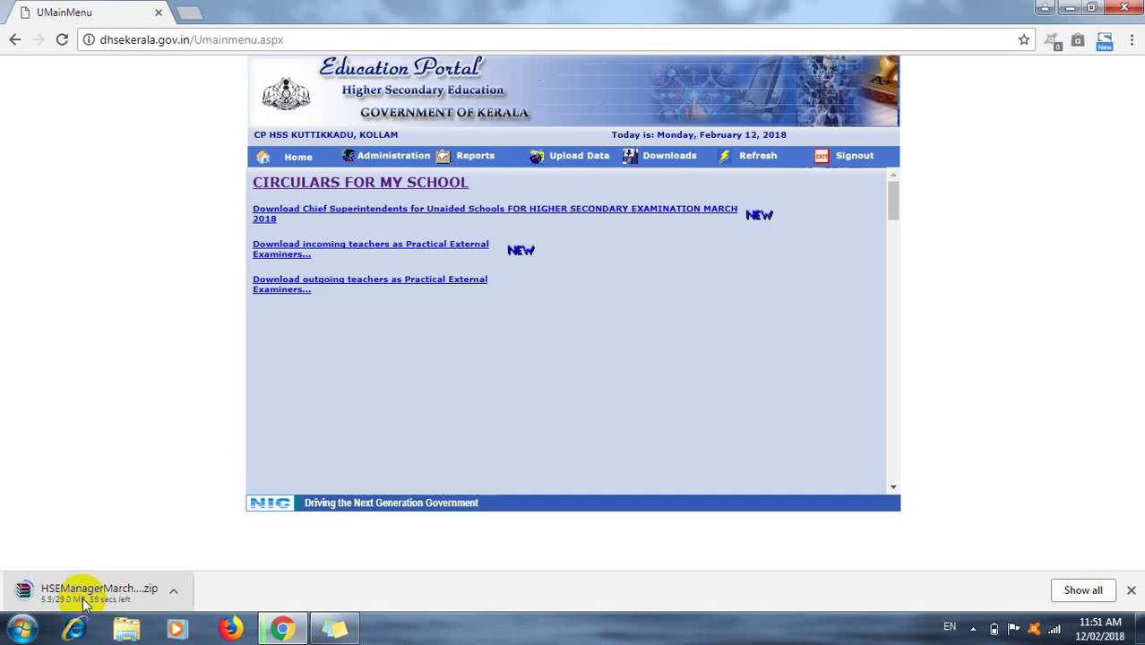
{"action": "left_click", "coordinate": [175, 594]}
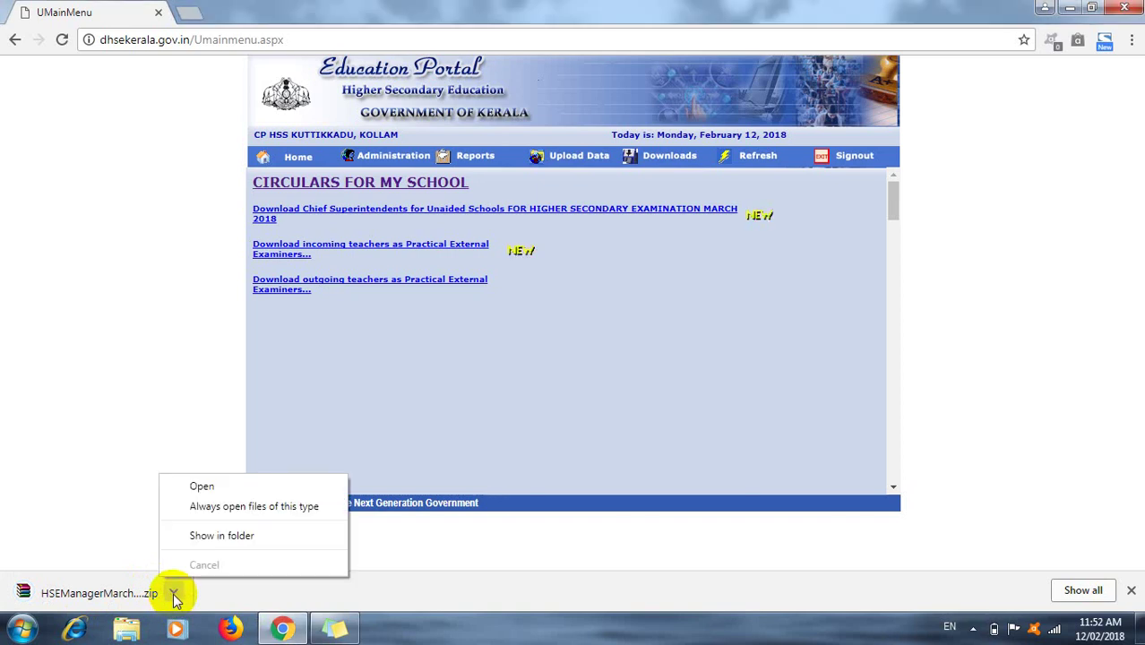
{"action": "left_click", "coordinate": [237, 542]}
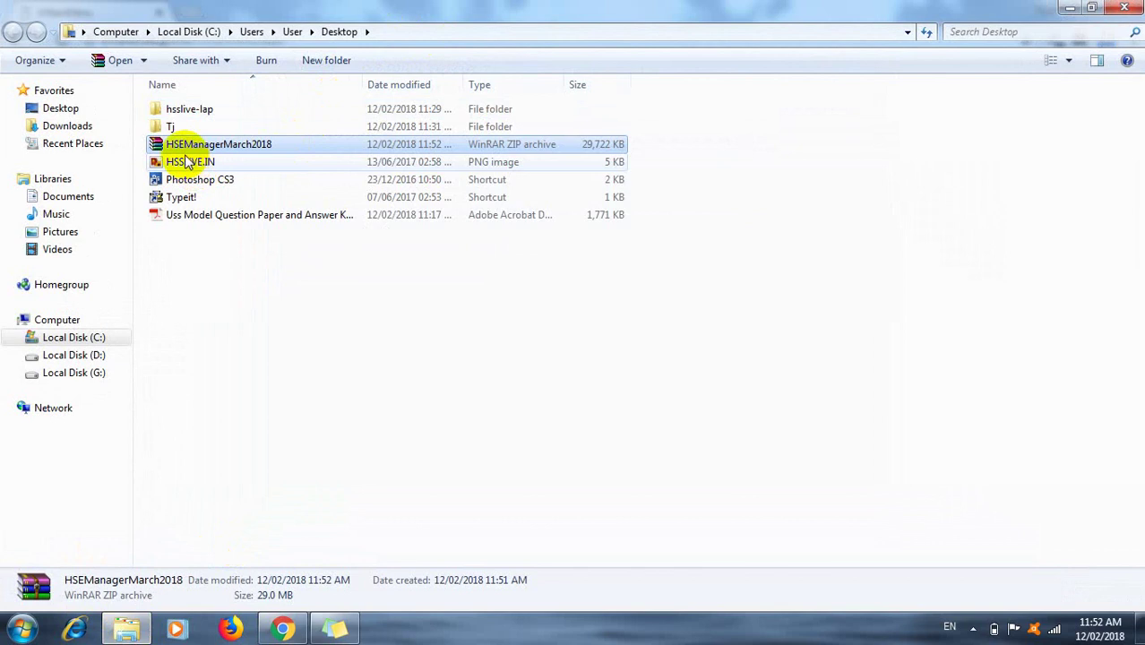
{"action": "right_click", "coordinate": [263, 148]}
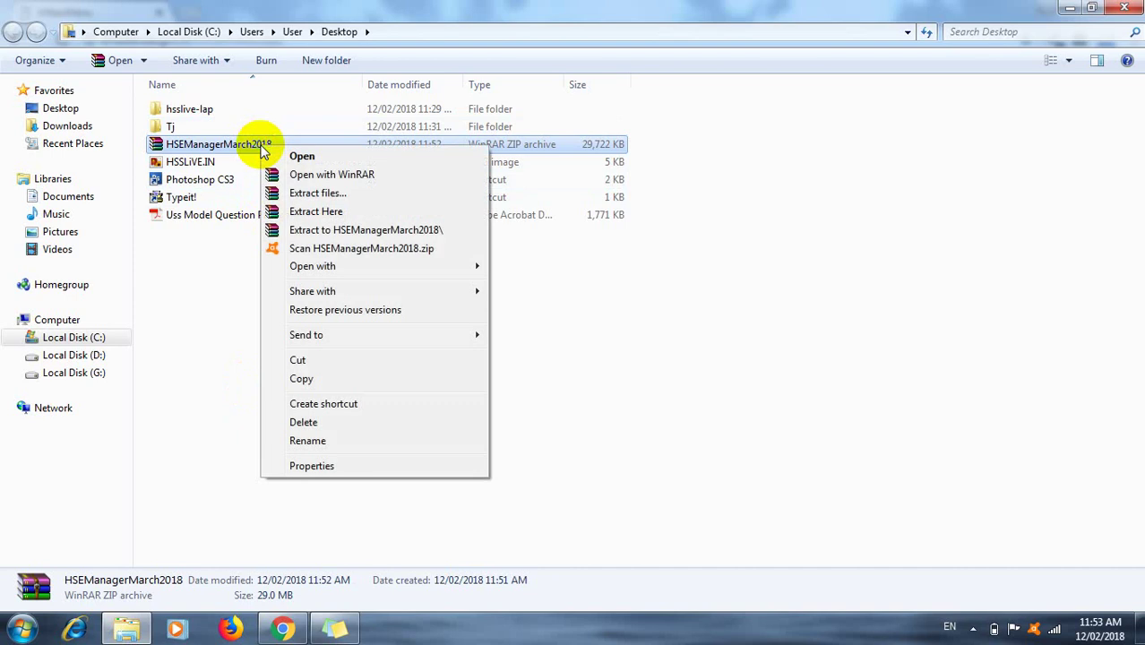
{"action": "left_click", "coordinate": [333, 212]}
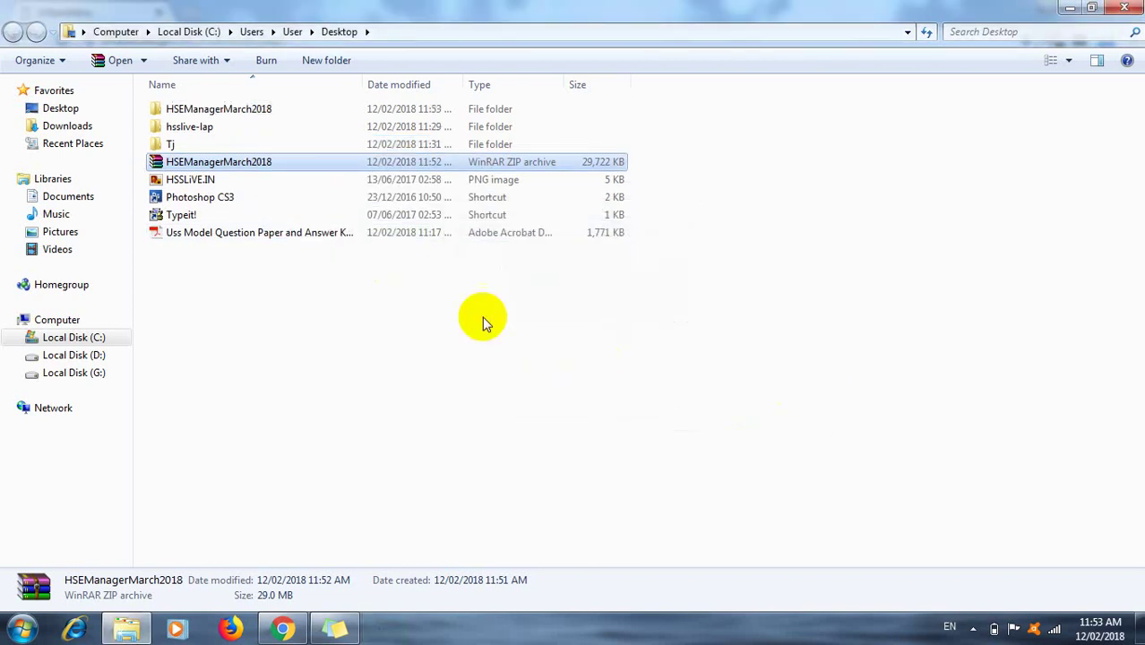
Step: Move the extracted HSEManagerMarch2018 folder from the Desktop to Local Disk (D:)
{"action": "left_click", "coordinate": [198, 109]}
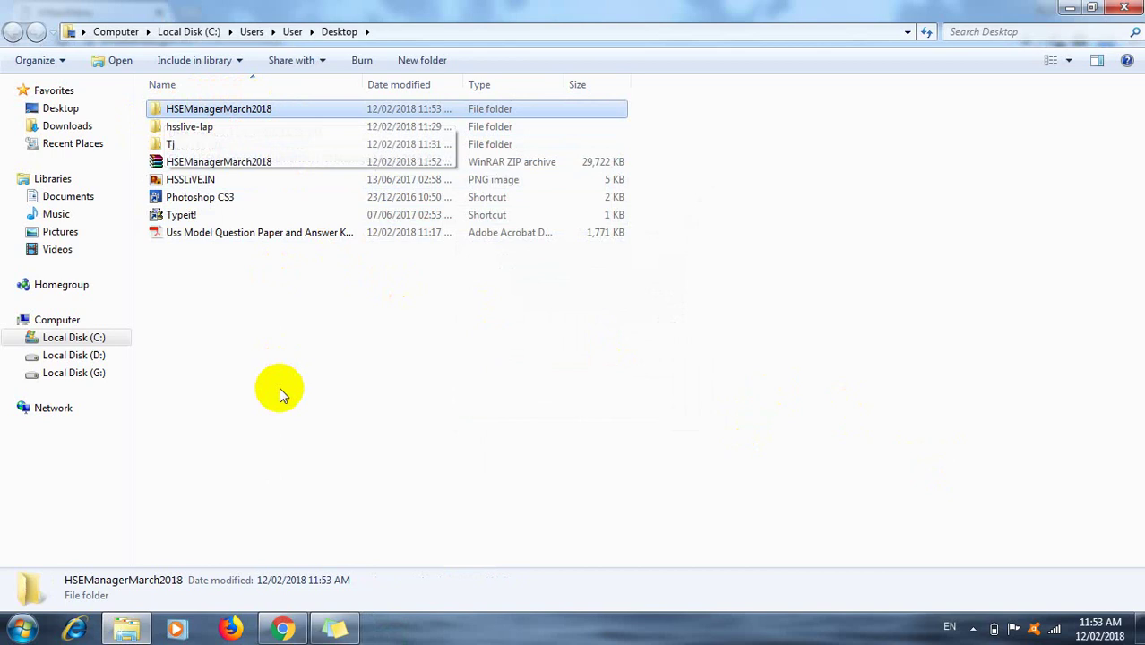
{"action": "right_click", "coordinate": [240, 117]}
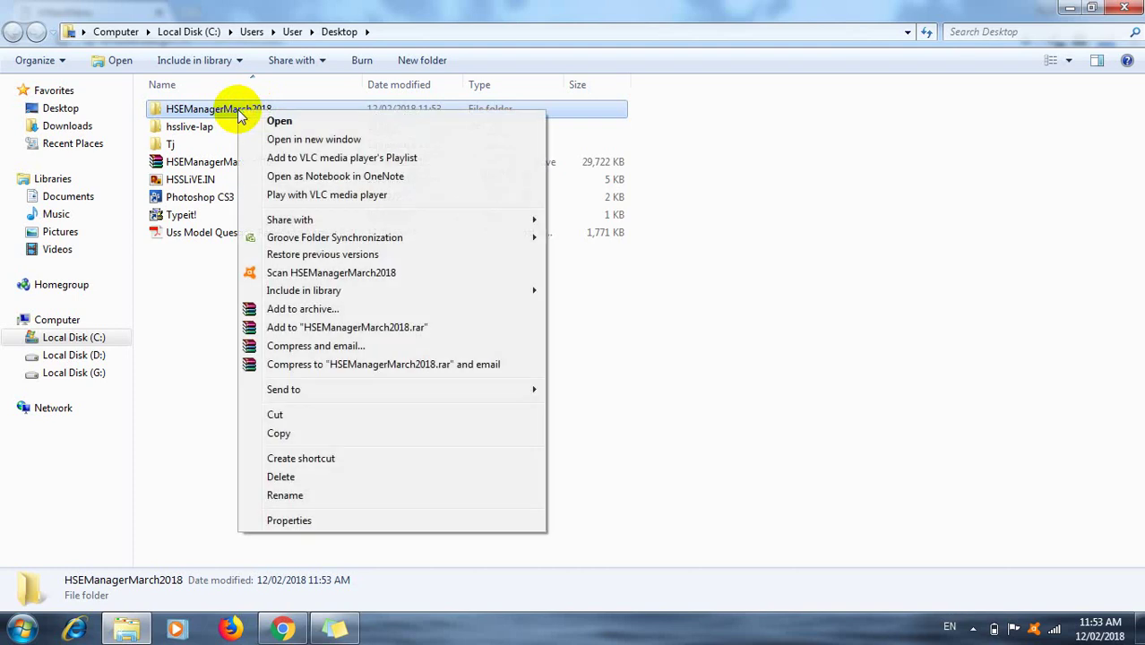
{"action": "left_click", "coordinate": [274, 417]}
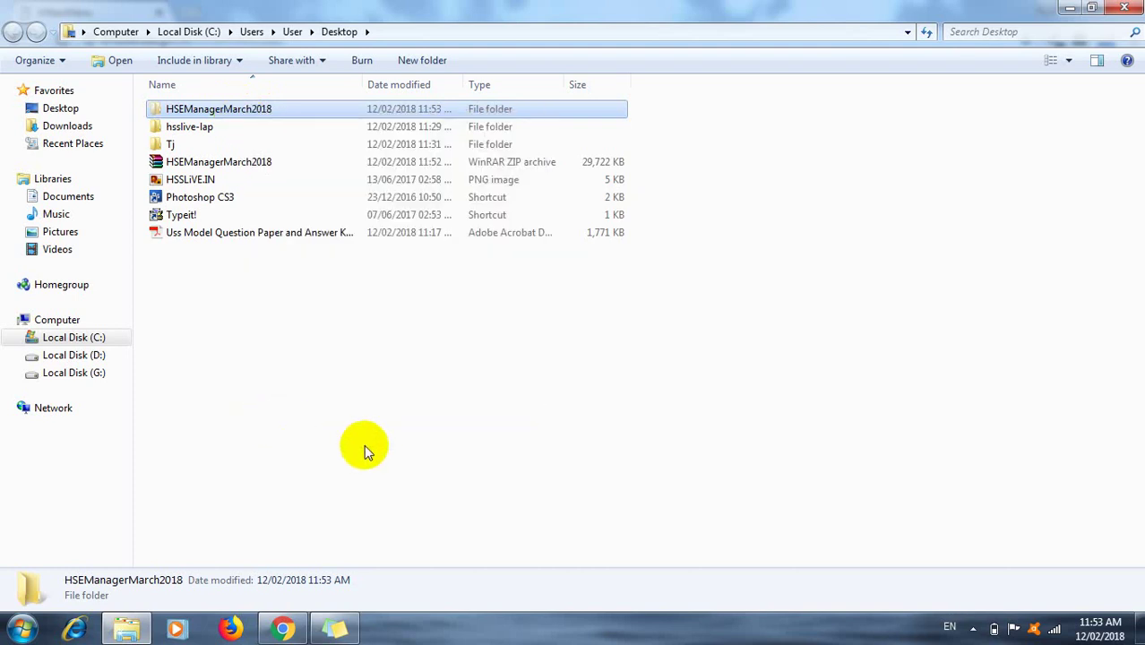
{"action": "left_click", "coordinate": [87, 360]}
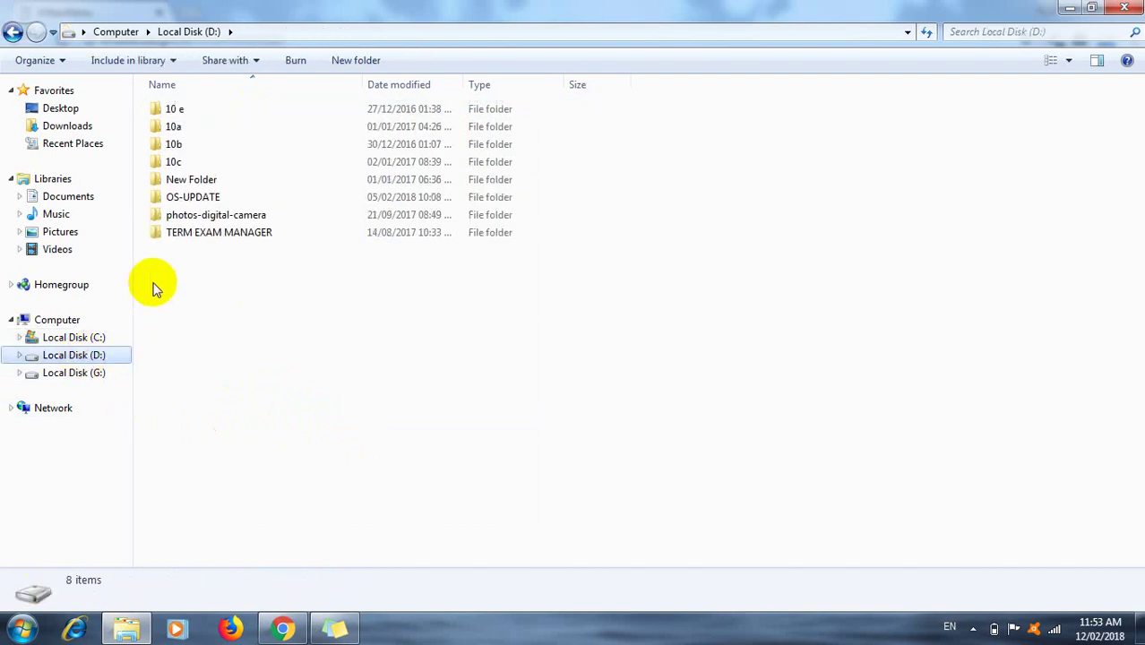
{"action": "right_click", "coordinate": [216, 262]}
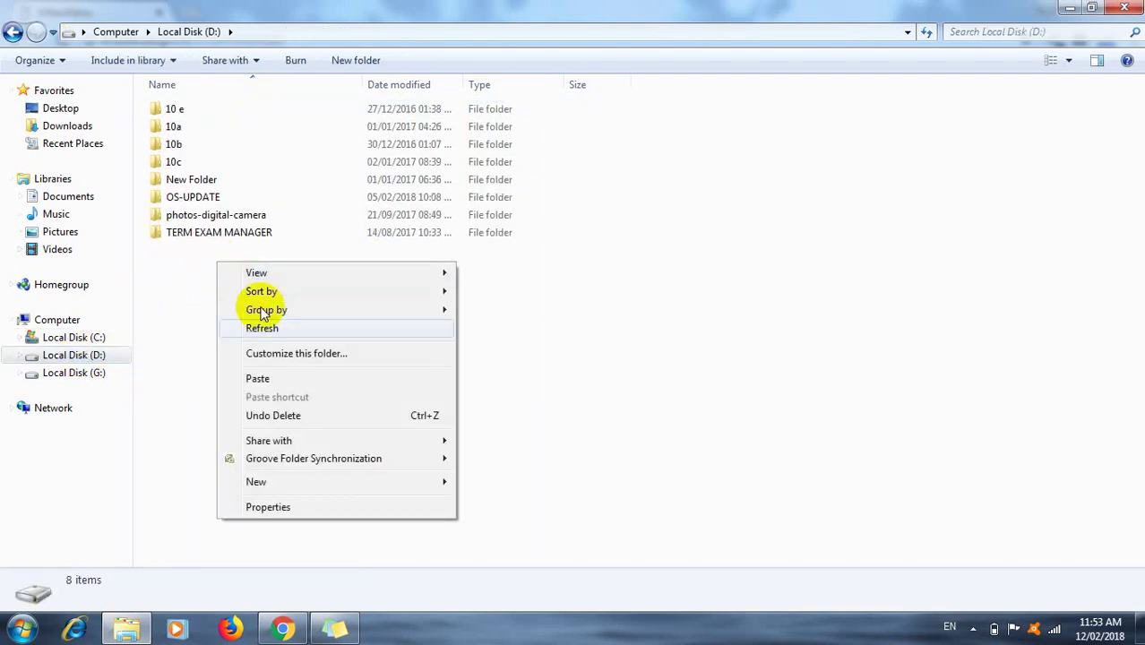
{"action": "left_click", "coordinate": [274, 380]}
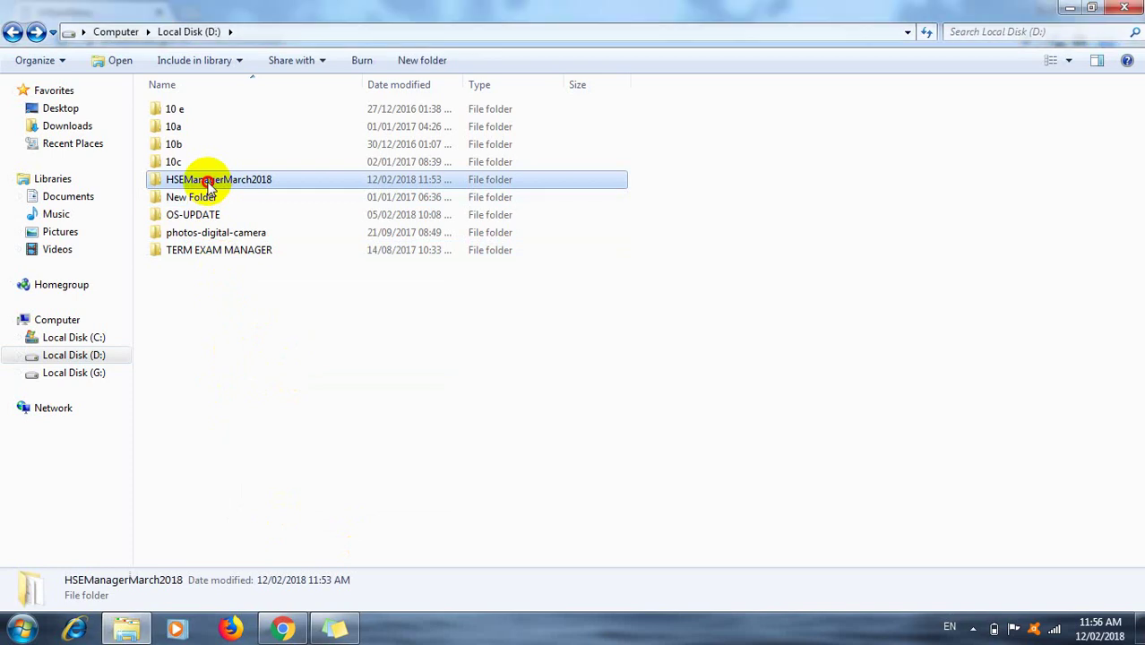
Step: Open the HSEManagerMarch2018_FE database from the moved folder and allow it past the Access security notice
{"action": "double_click", "coordinate": [211, 182]}
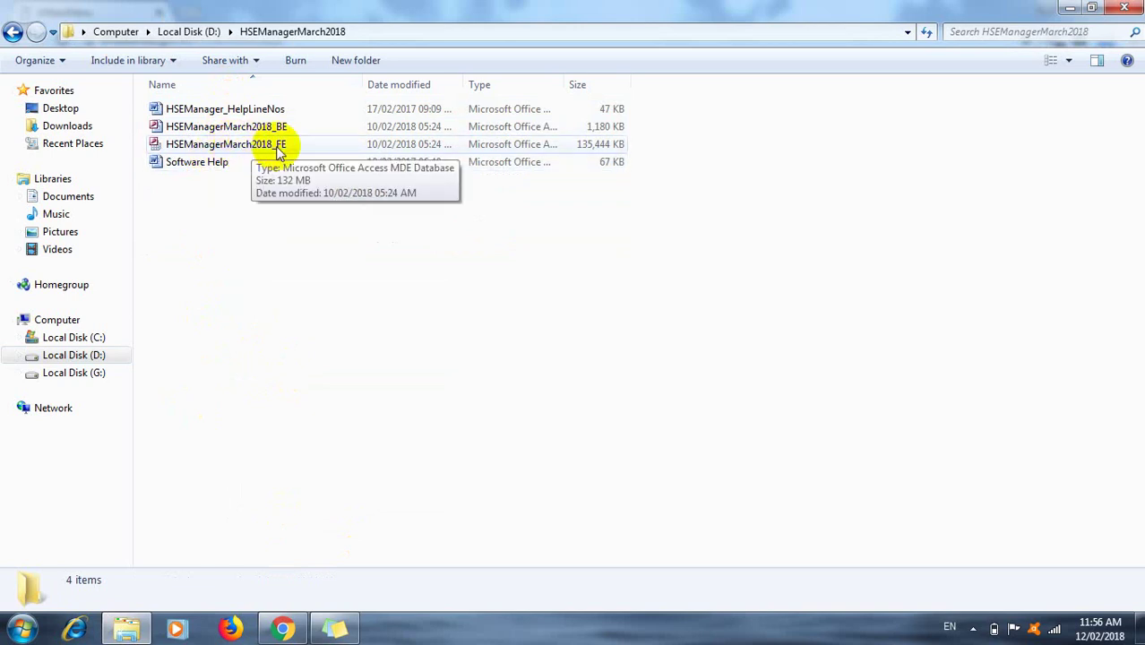
{"action": "double_click", "coordinate": [275, 147]}
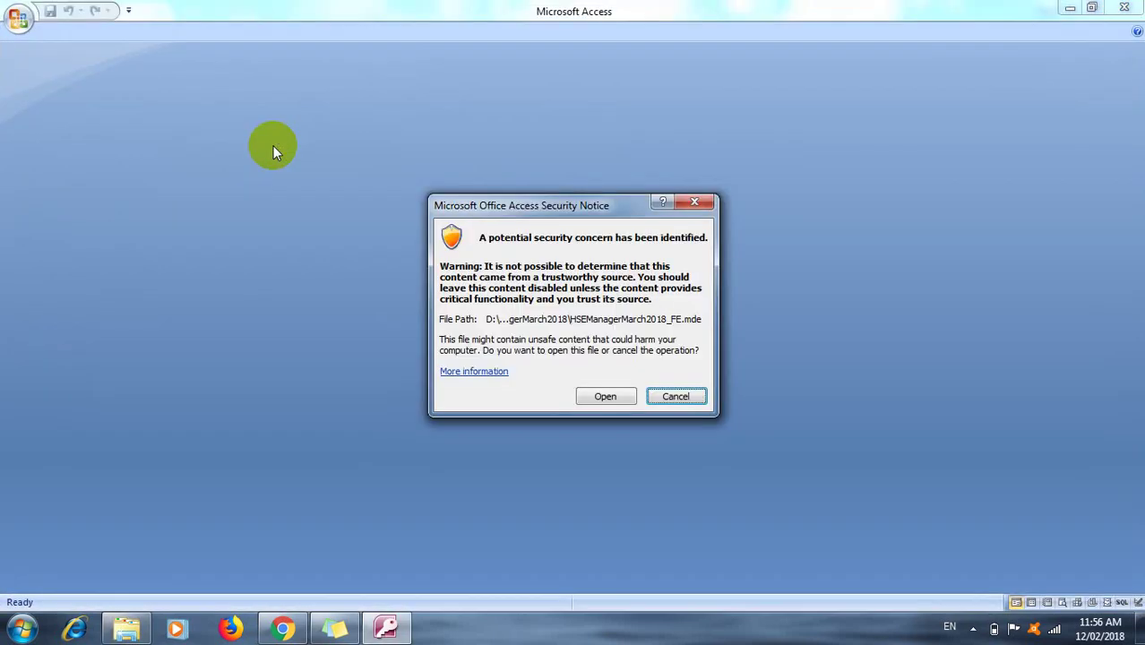
{"action": "left_click", "coordinate": [615, 397]}
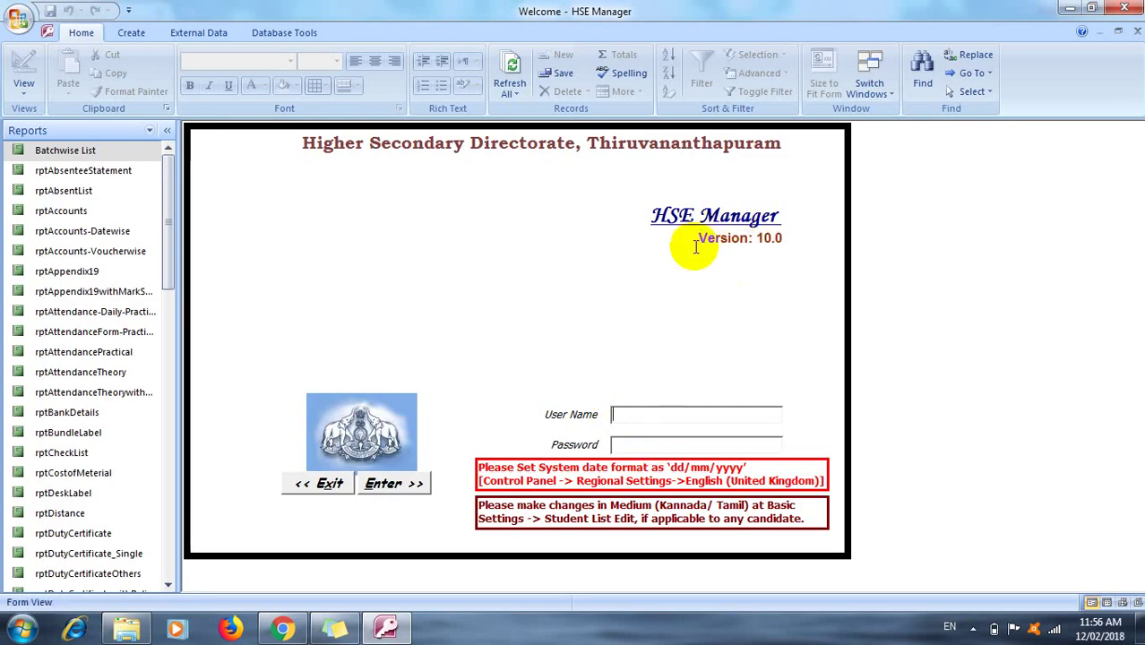
Step: Check the HSE Manager version shown on the welcome form
{"action": "left_click_drag", "start_coordinate": [695, 247], "coordinate": [782, 248]}
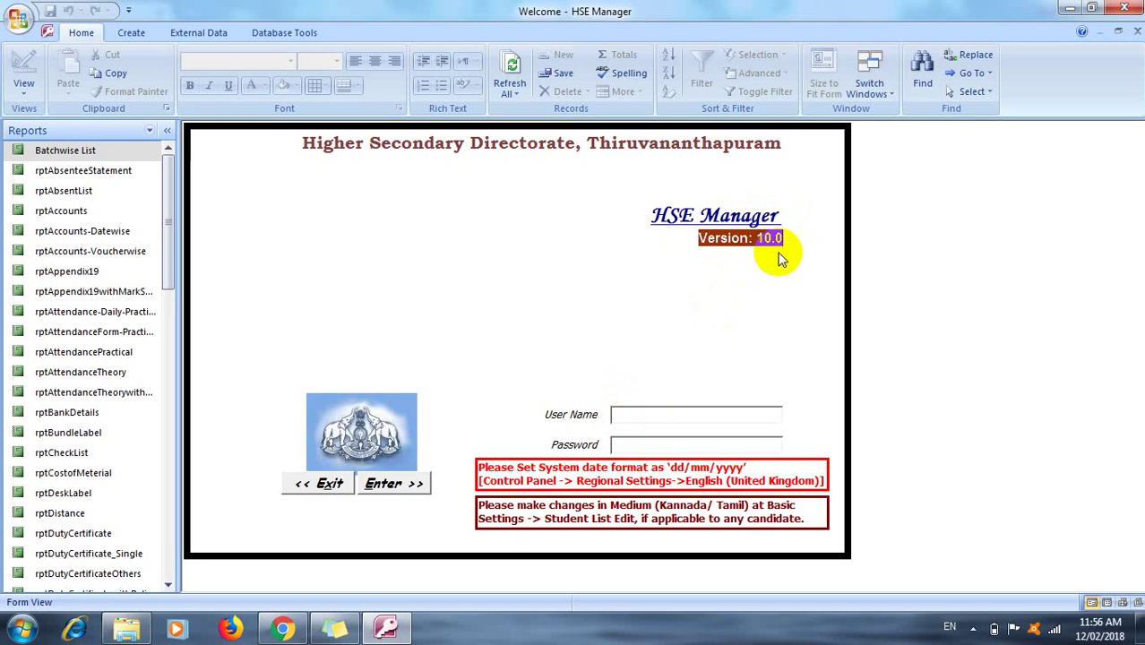
{"action": "left_click", "coordinate": [769, 290]}
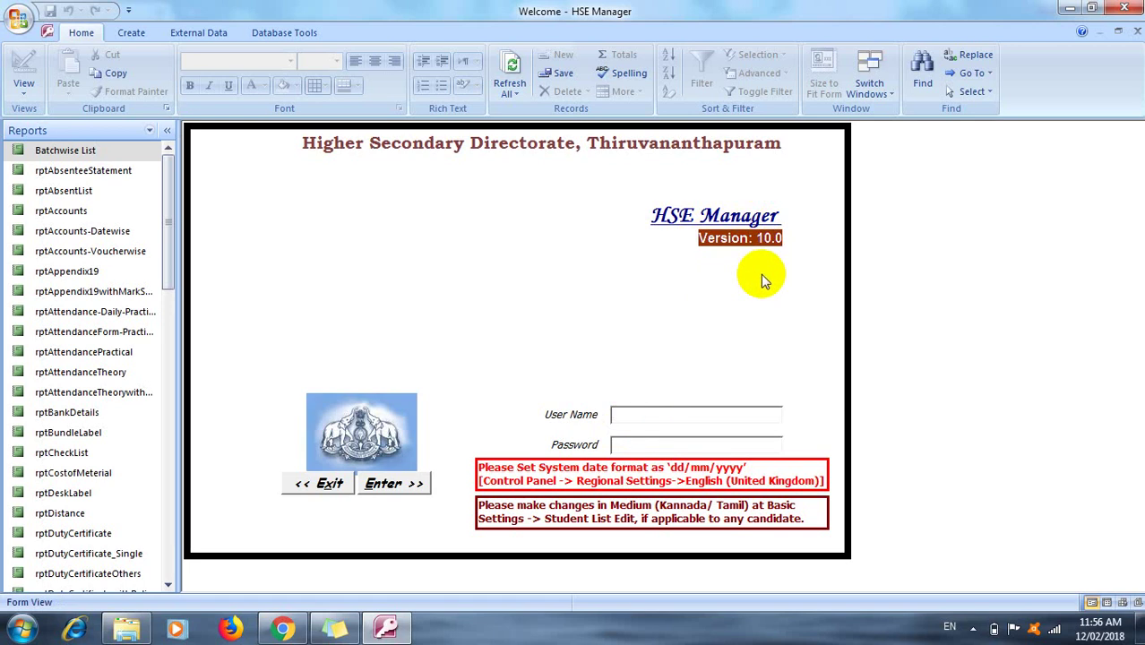
{"action": "left_click_drag", "start_coordinate": [762, 240], "coordinate": [747, 251]}
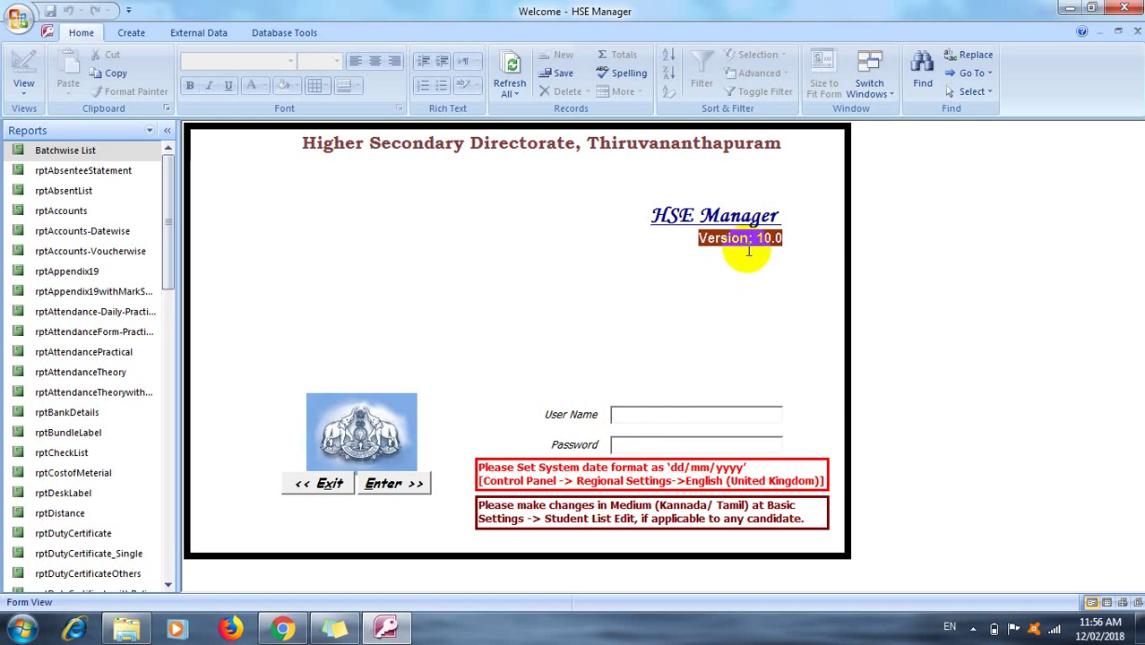
Step: Log in to HSE Manager with the user name admin and the account password
{"action": "left_click", "coordinate": [697, 414]}
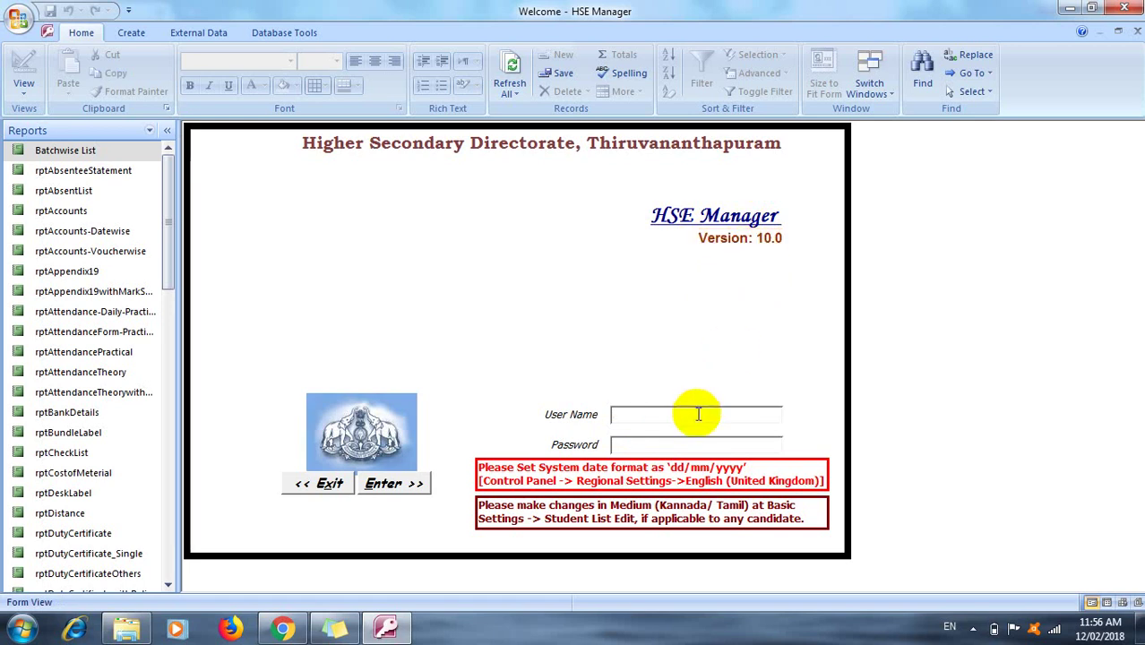
{"action": "type", "text": "admin"}
{"action": "left_click", "coordinate": [693, 443]}
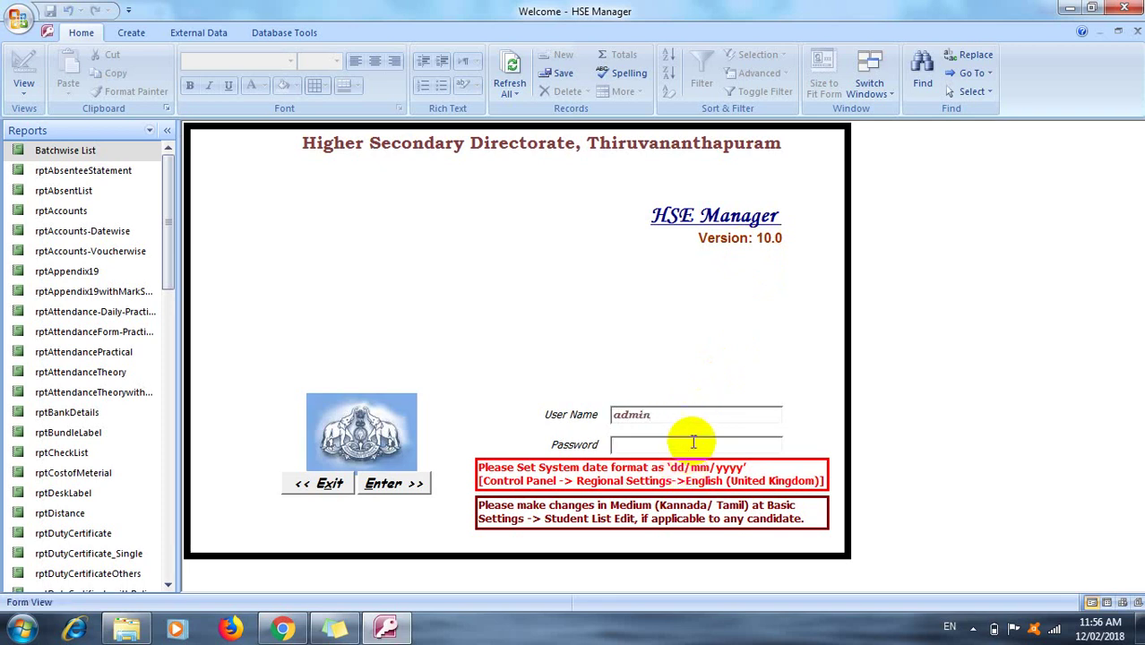
{"action": "type", "text": "*****"}
{"action": "mouse_move", "coordinate": [1083, 633]}
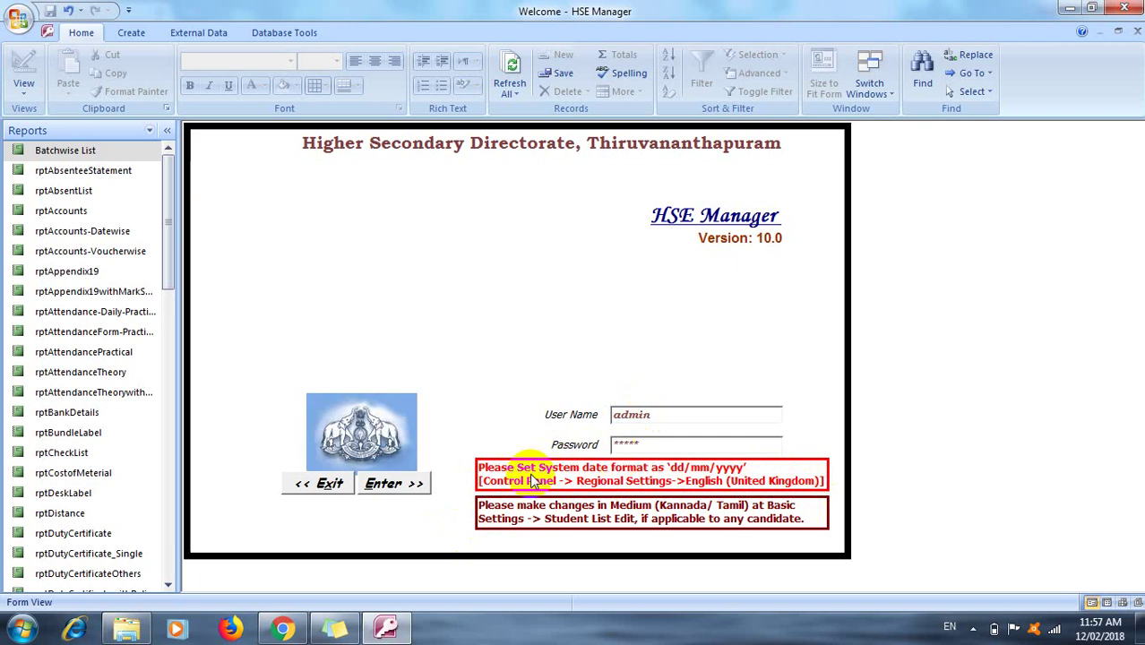
{"action": "left_click", "coordinate": [389, 493]}
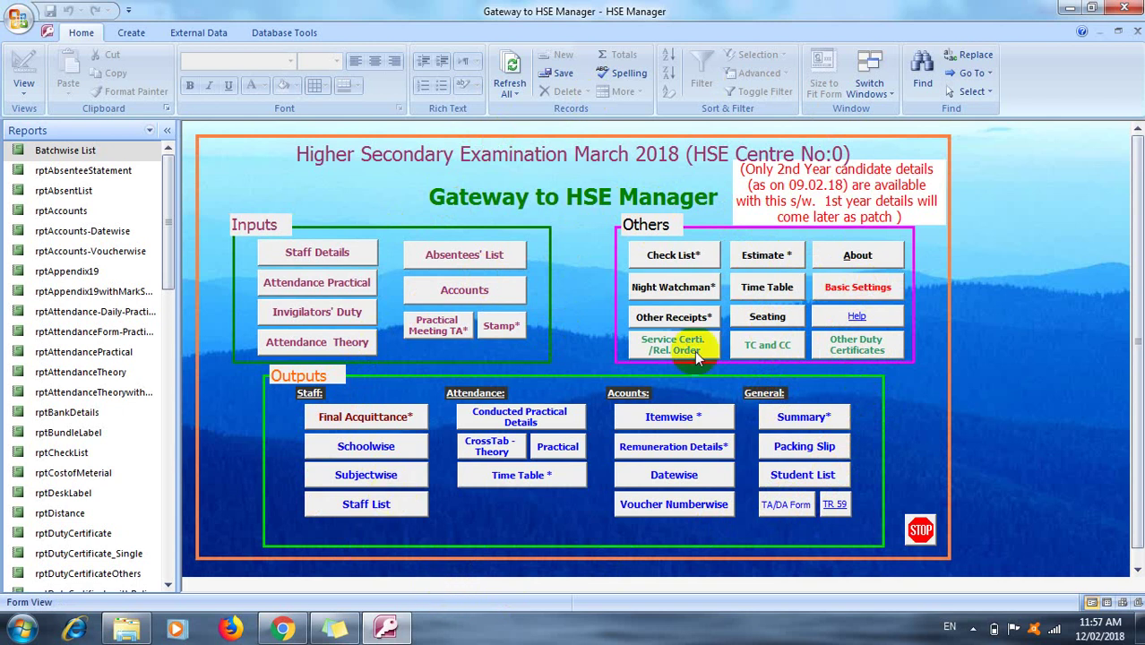
Step: Set the School Code to 02053 in the H.S.E. Details of Basic Settings and accept the change of school
{"action": "left_click", "coordinate": [857, 287]}
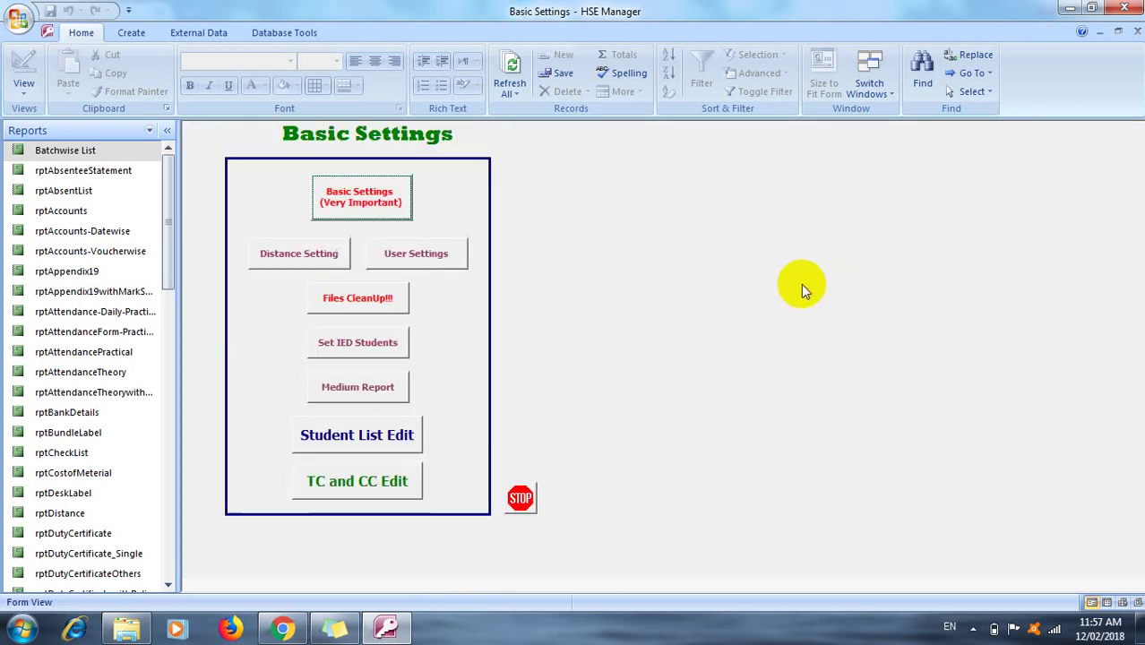
{"action": "left_click", "coordinate": [378, 205]}
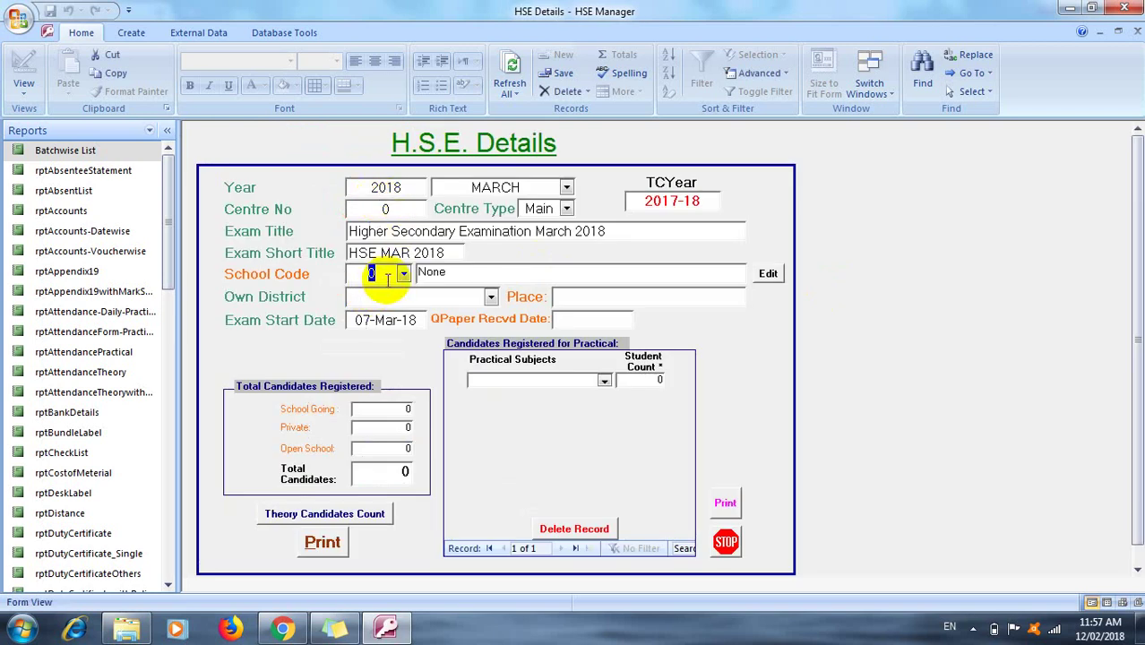
{"action": "type", "text": "02053"}
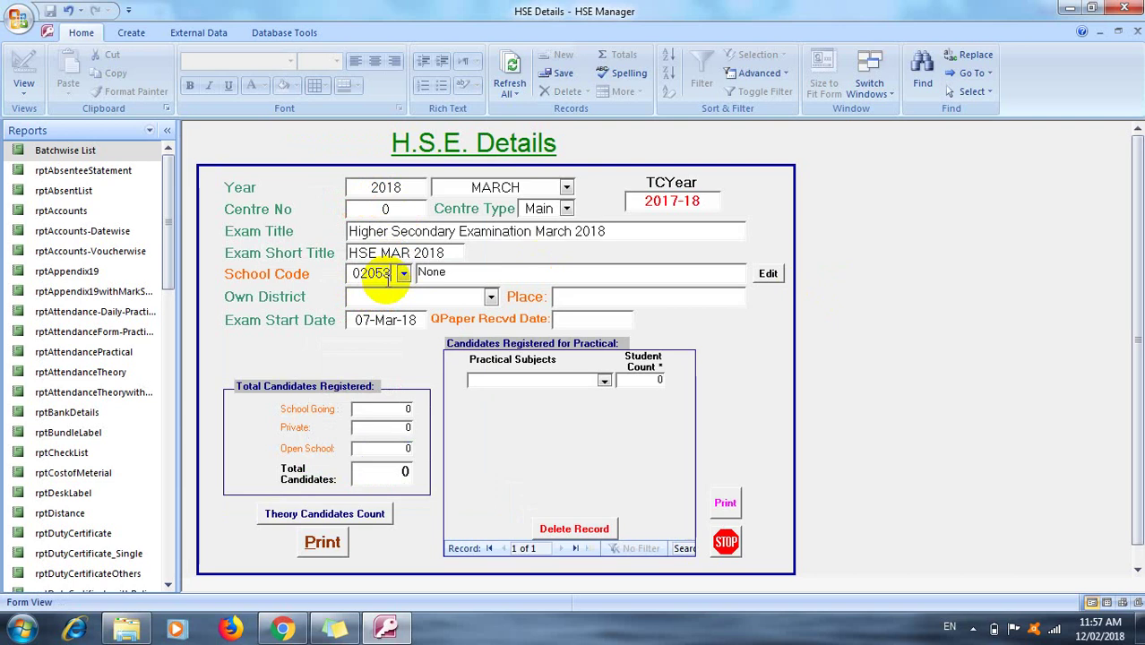
{"action": "key", "text": "Return"}
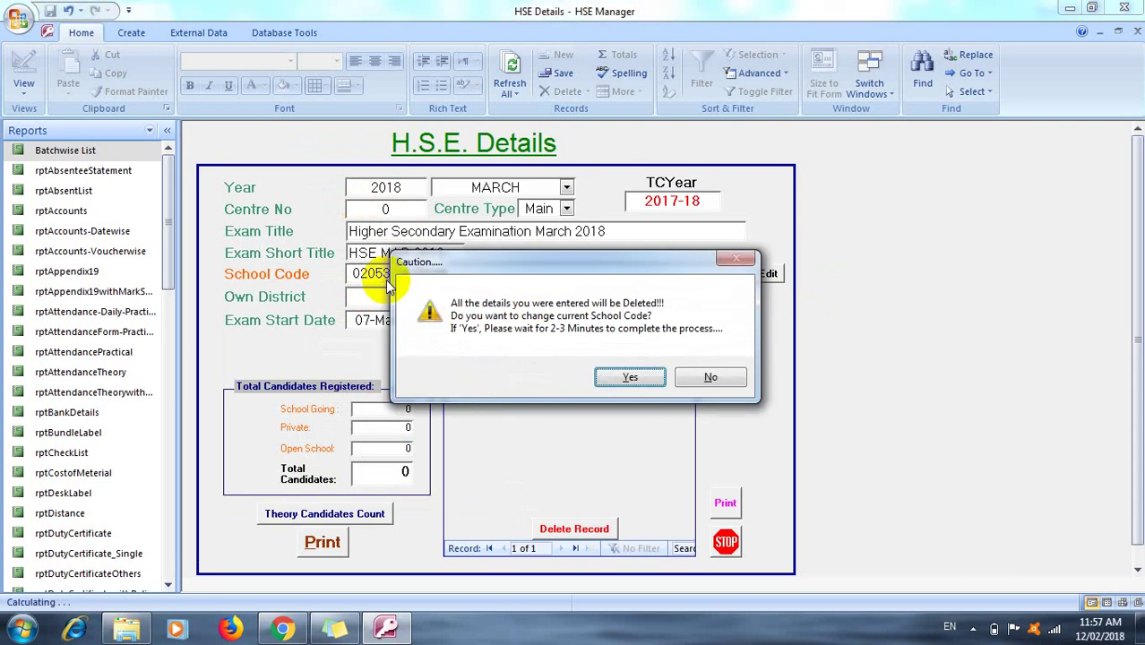
{"action": "left_click", "coordinate": [632, 378]}
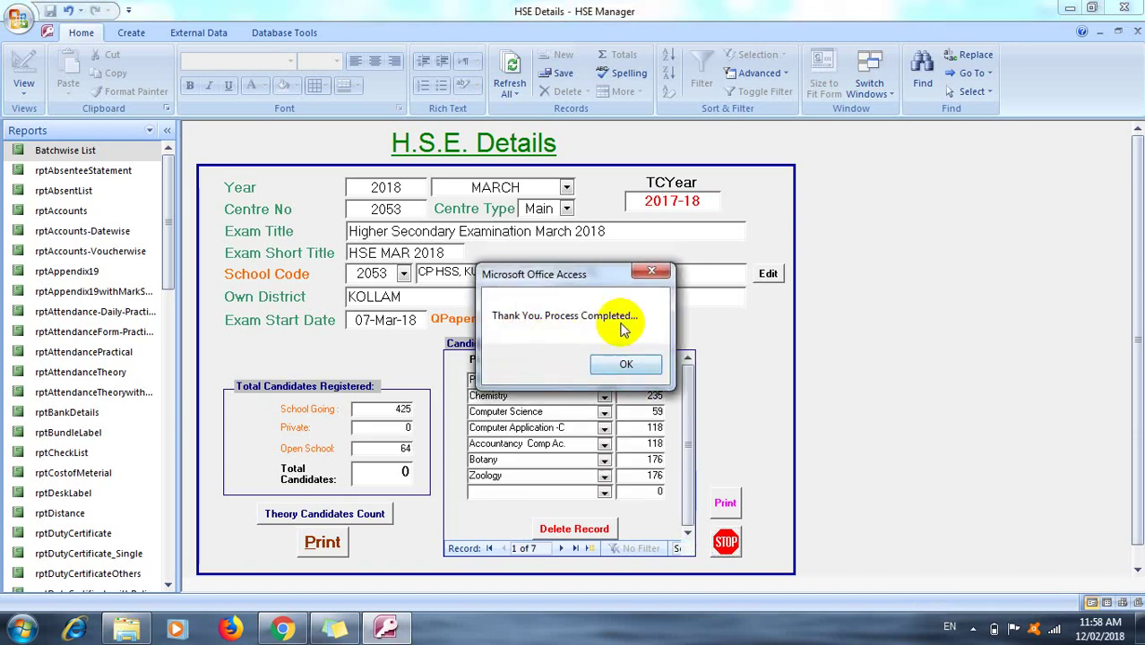
{"action": "left_click", "coordinate": [626, 367]}
Step: Close the settings forms, exit HSE Manager and go back to the Local Disk (D:) folder
{"action": "left_click", "coordinate": [721, 546]}
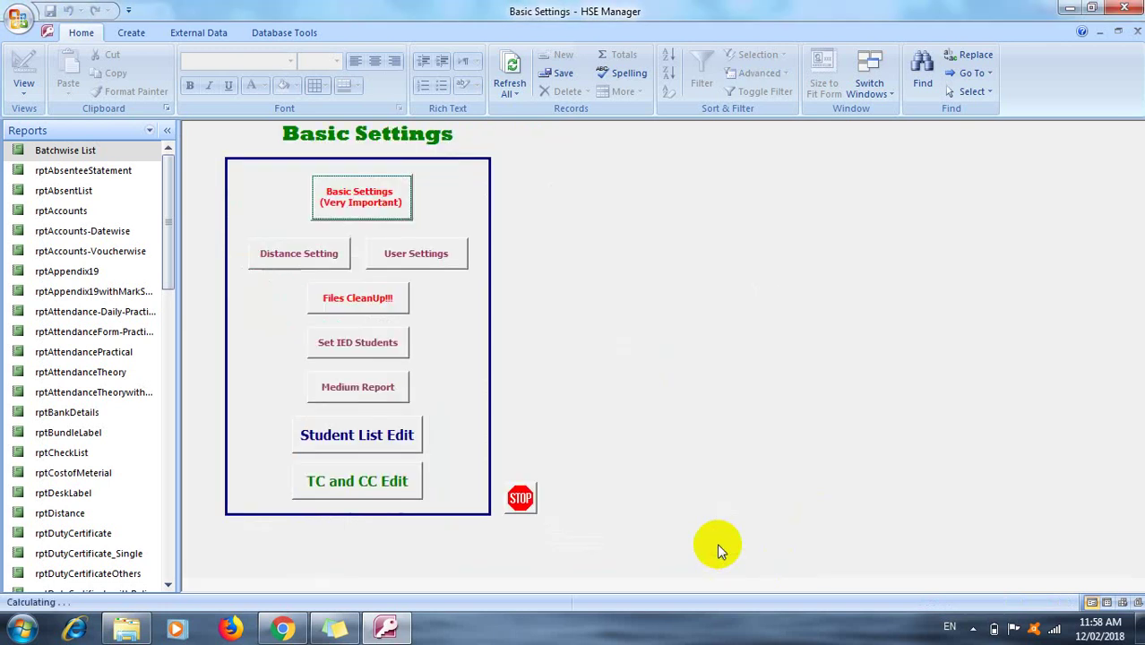
{"action": "left_click", "coordinate": [520, 500]}
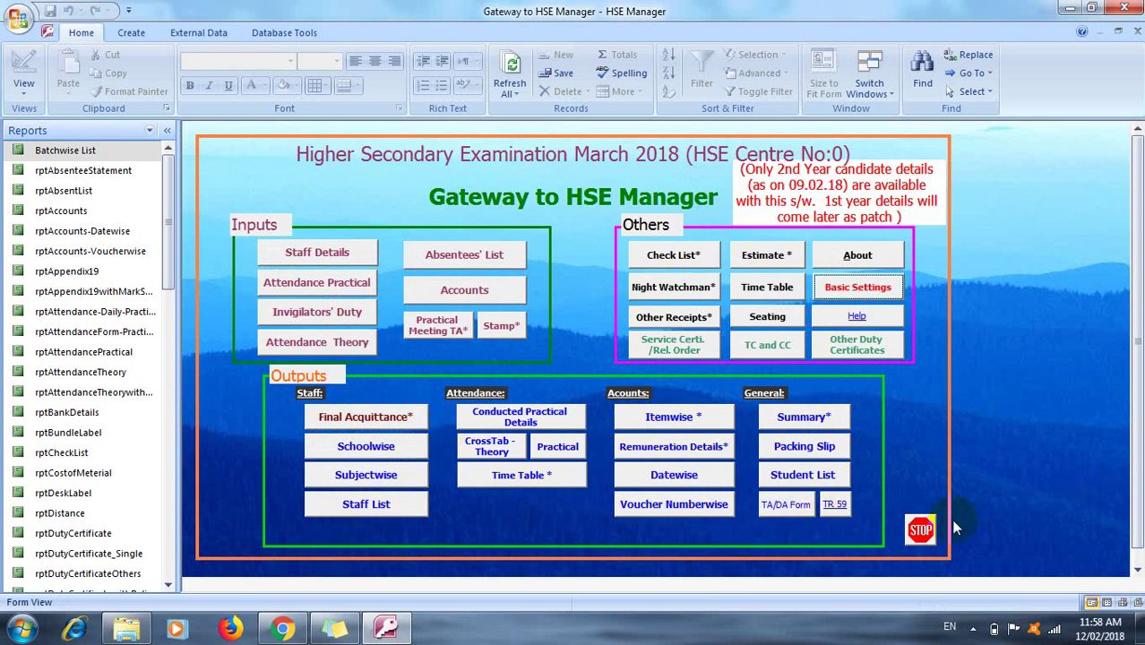
{"action": "left_click", "coordinate": [921, 529]}
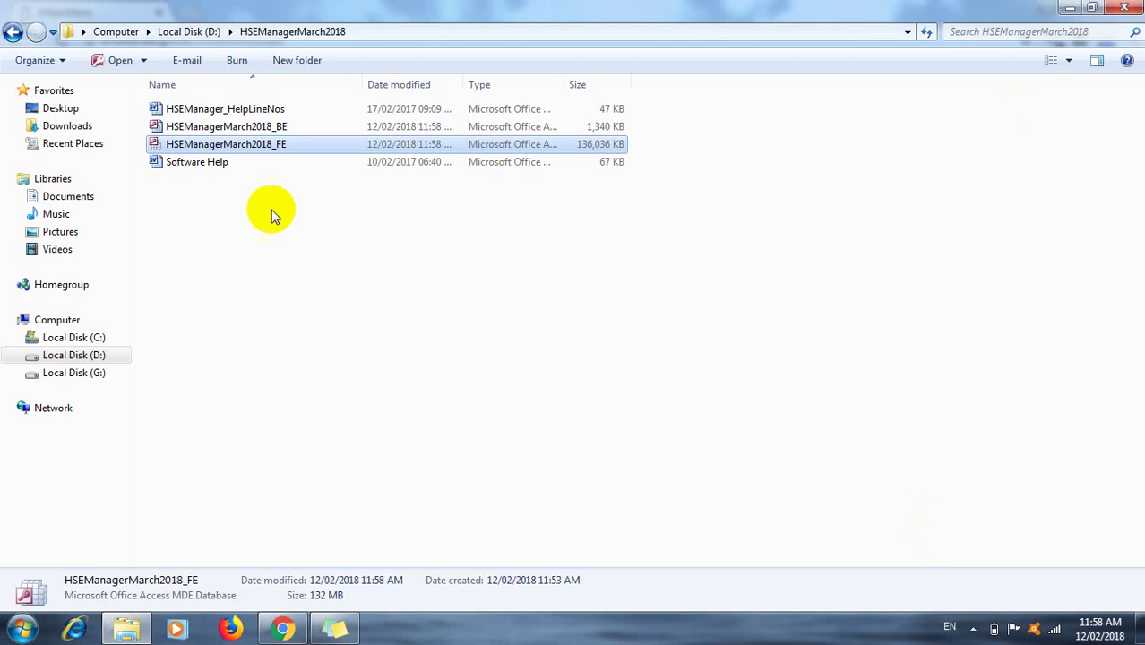
{"action": "left_click", "coordinate": [13, 31]}
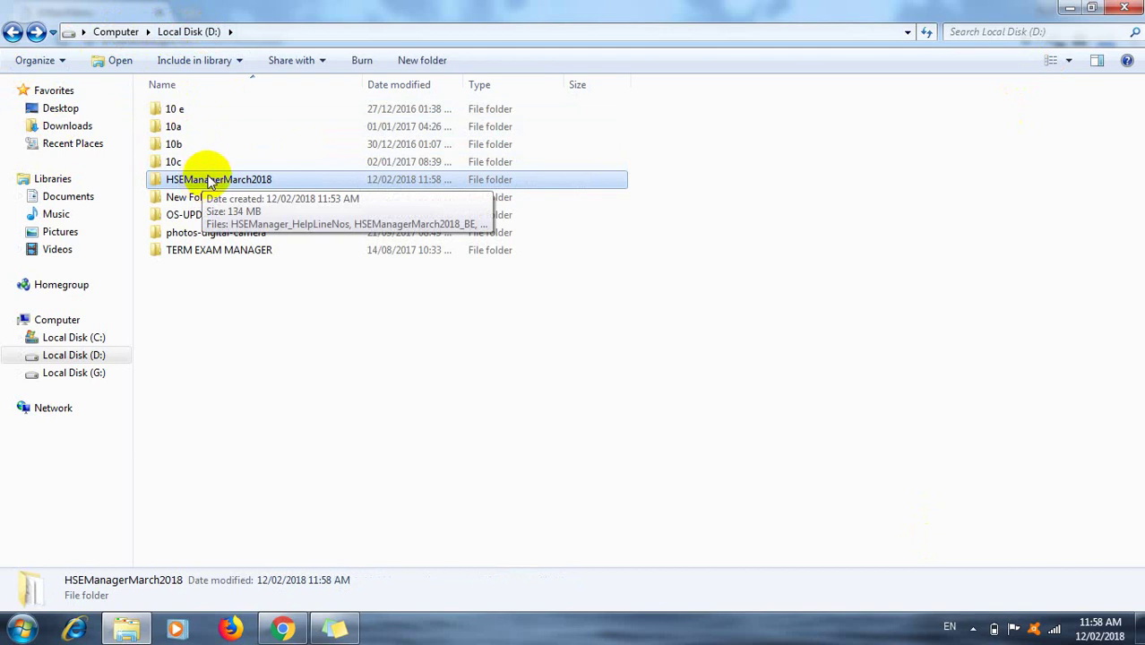
Step: Move the HSEManagerMarch2018 folder from Local Disk (D:) to Local Disk (G:) by cutting and pasting it
{"action": "left_click", "coordinate": [288, 375]}
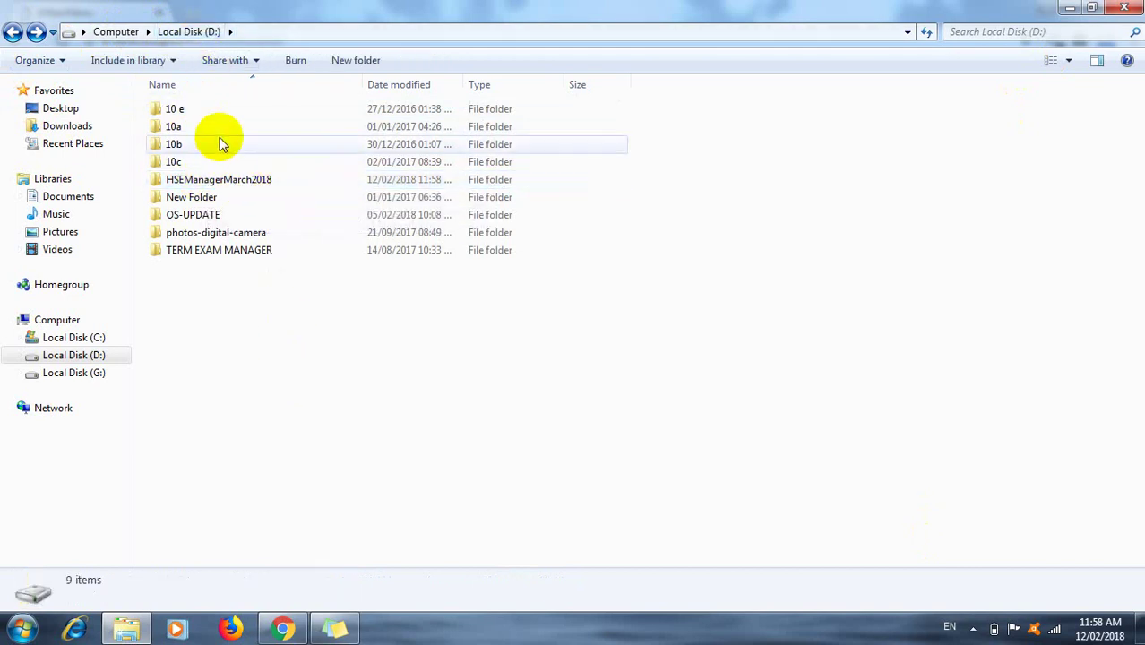
{"action": "left_click", "coordinate": [232, 180]}
{"action": "right_click", "coordinate": [231, 182]}
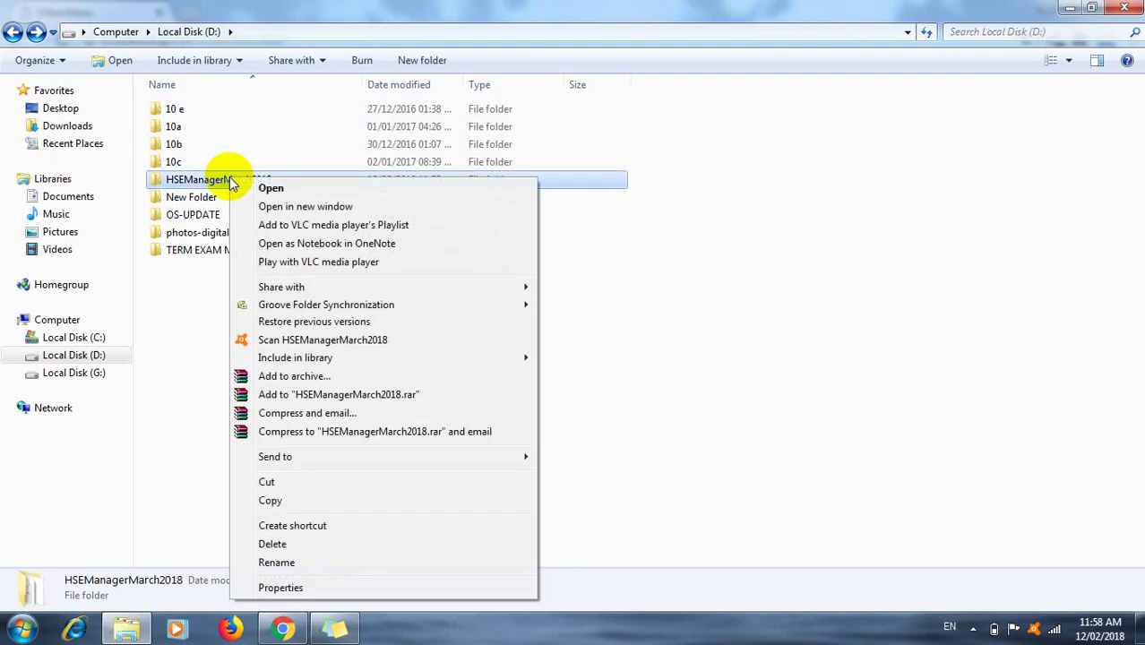
{"action": "left_click", "coordinate": [272, 486]}
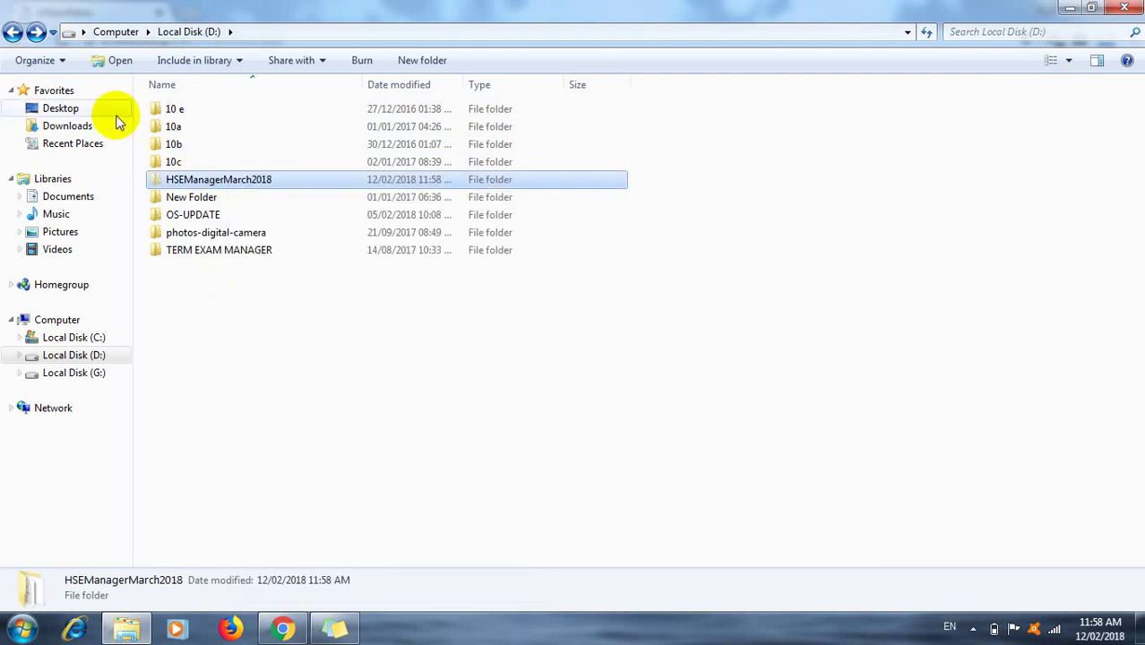
{"action": "left_click", "coordinate": [75, 372]}
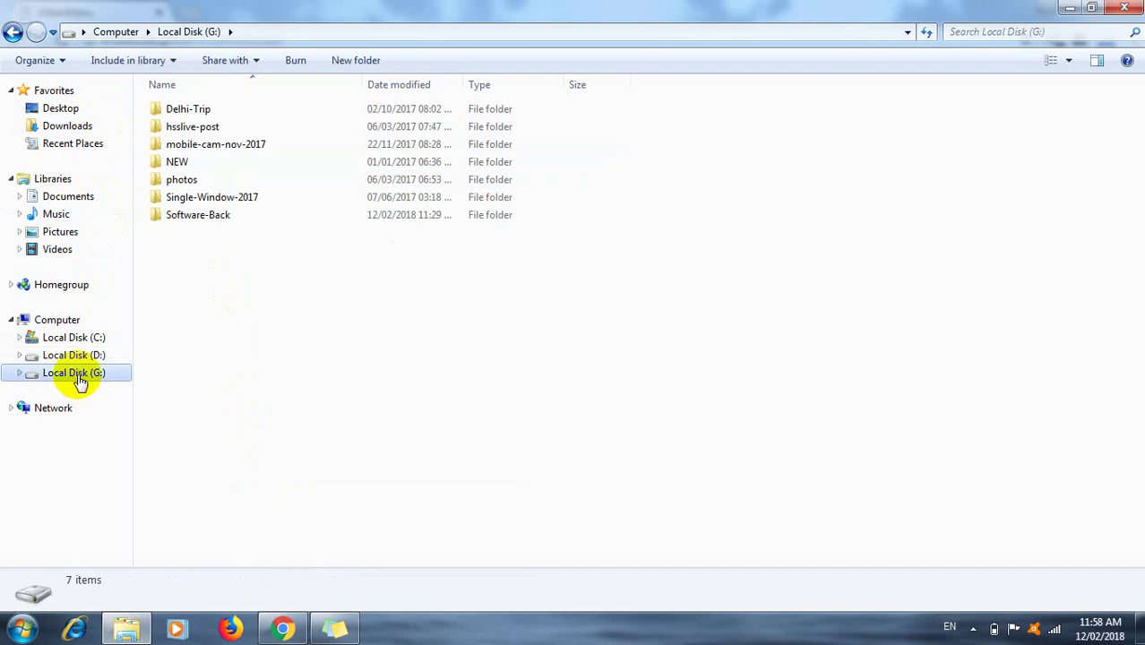
{"action": "right_click", "coordinate": [258, 286]}
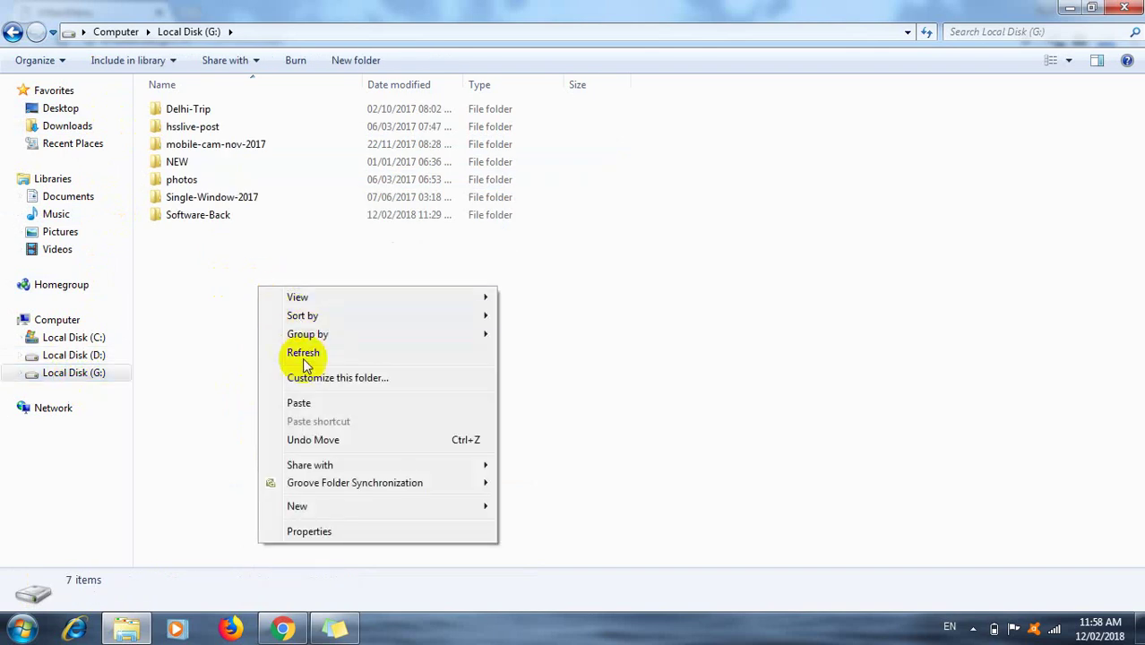
{"action": "left_click", "coordinate": [302, 403]}
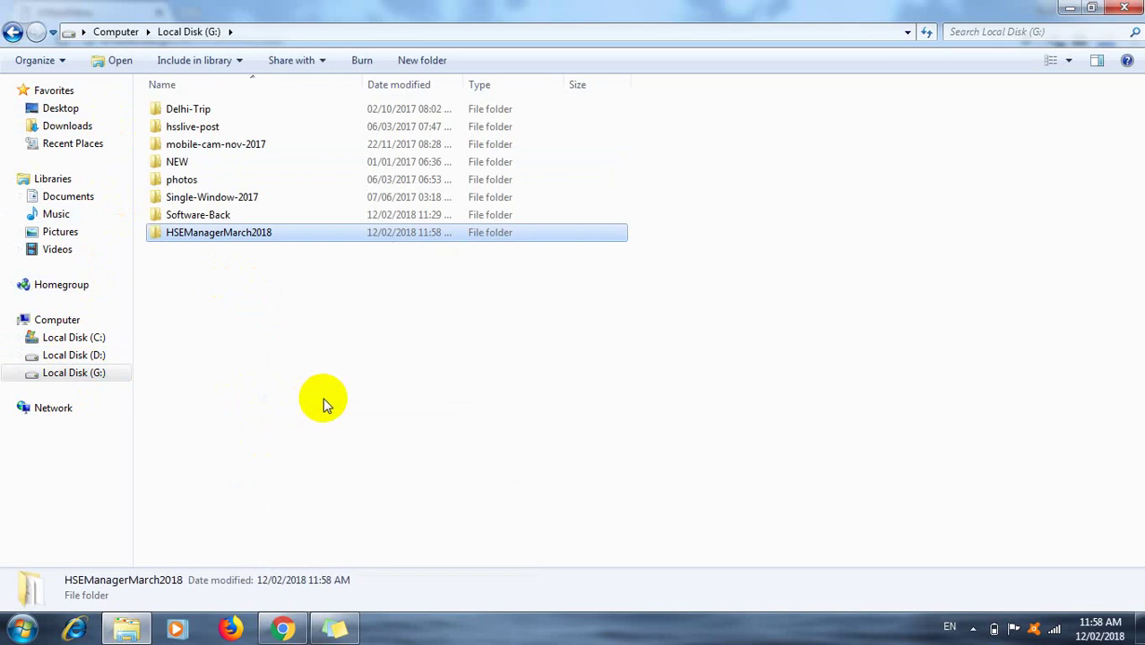
{"action": "left_click", "coordinate": [318, 400]}
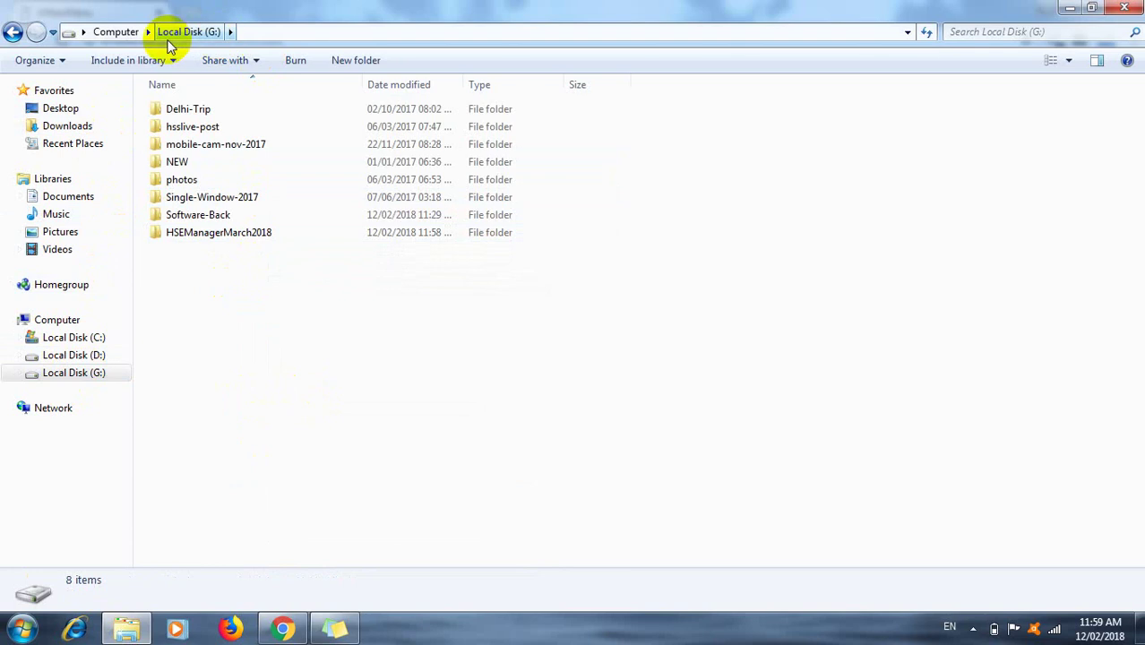
Step: Open HSEManagerMarch2018_FE from the HSEManagerMarch2018 folder on drive G:, accept the security notice and check the version line on the welcome form
{"action": "double_click", "coordinate": [215, 233]}
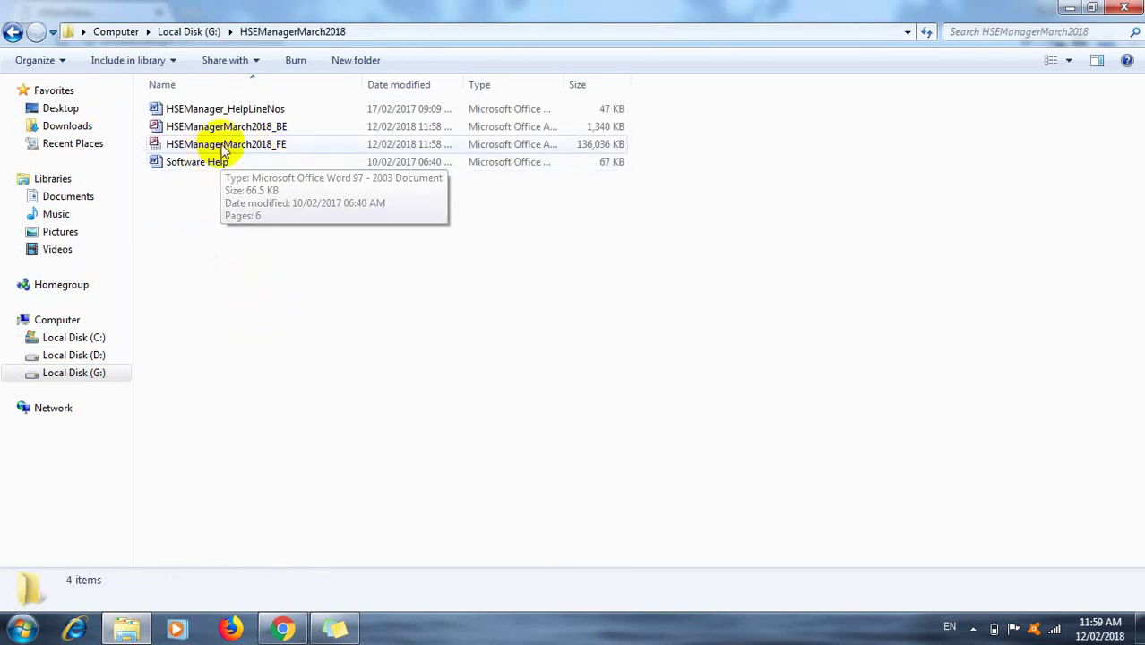
{"action": "double_click", "coordinate": [277, 146]}
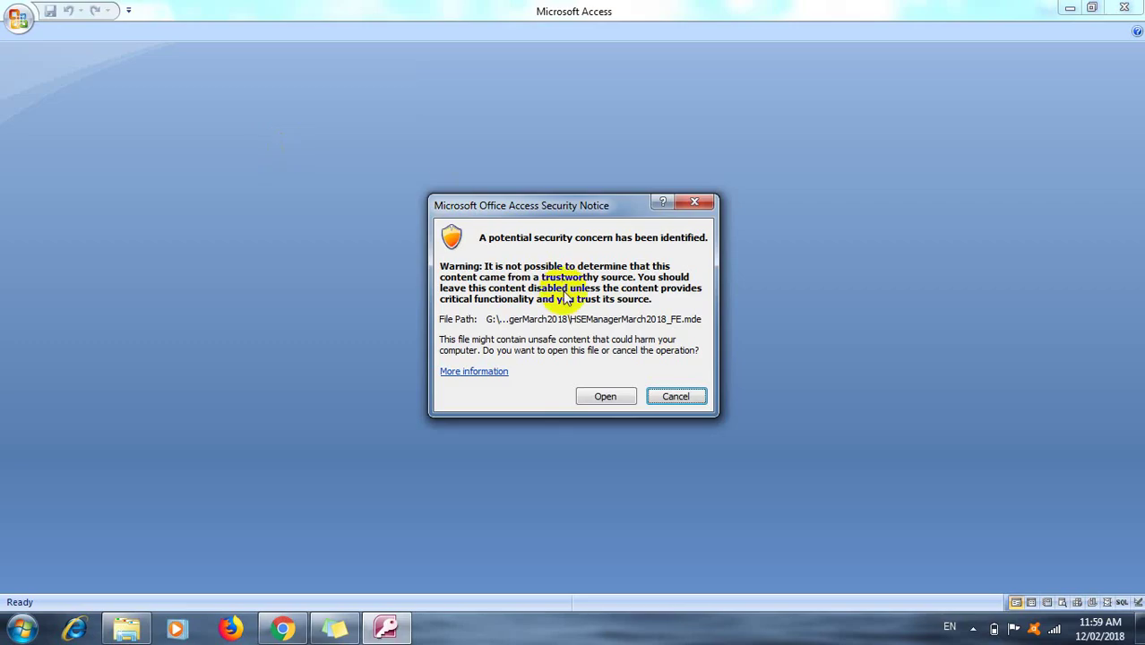
{"action": "left_click", "coordinate": [601, 397]}
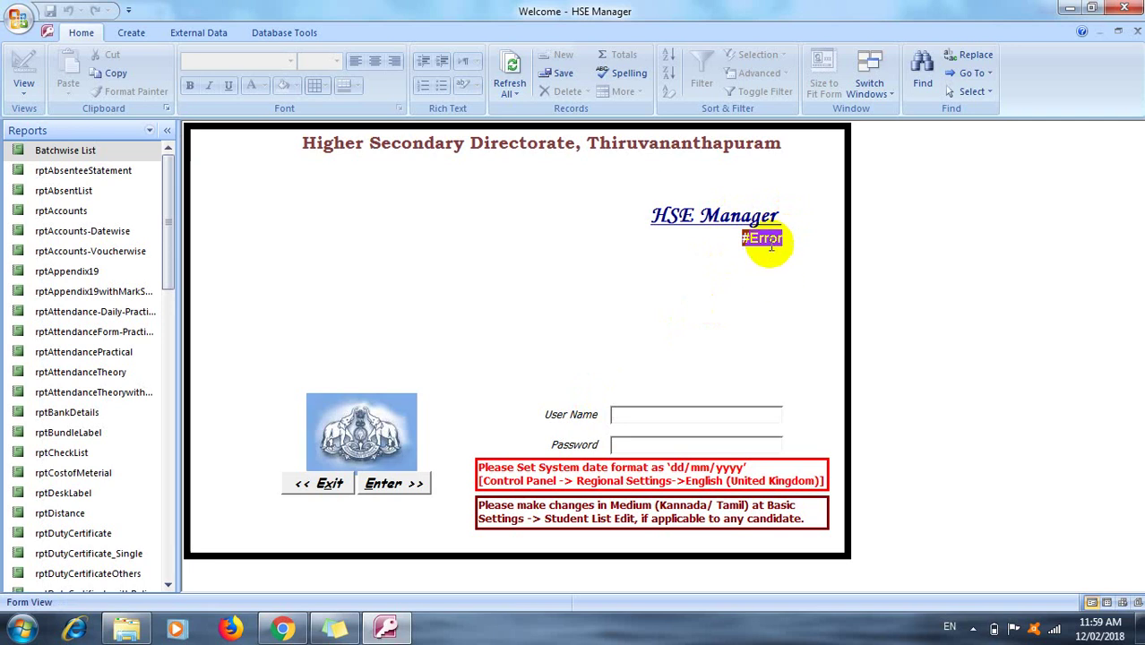
{"action": "left_click", "coordinate": [767, 242]}
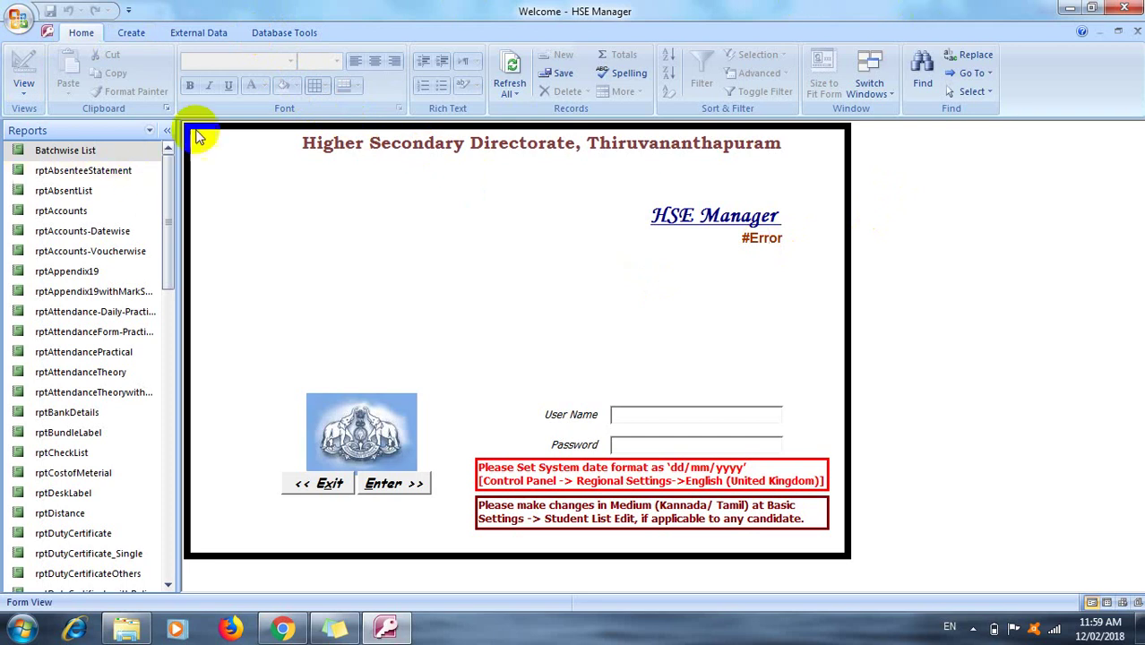
Step: Select all linked tables in the Linked Table Manager and start updating them
{"action": "left_click", "coordinate": [264, 36]}
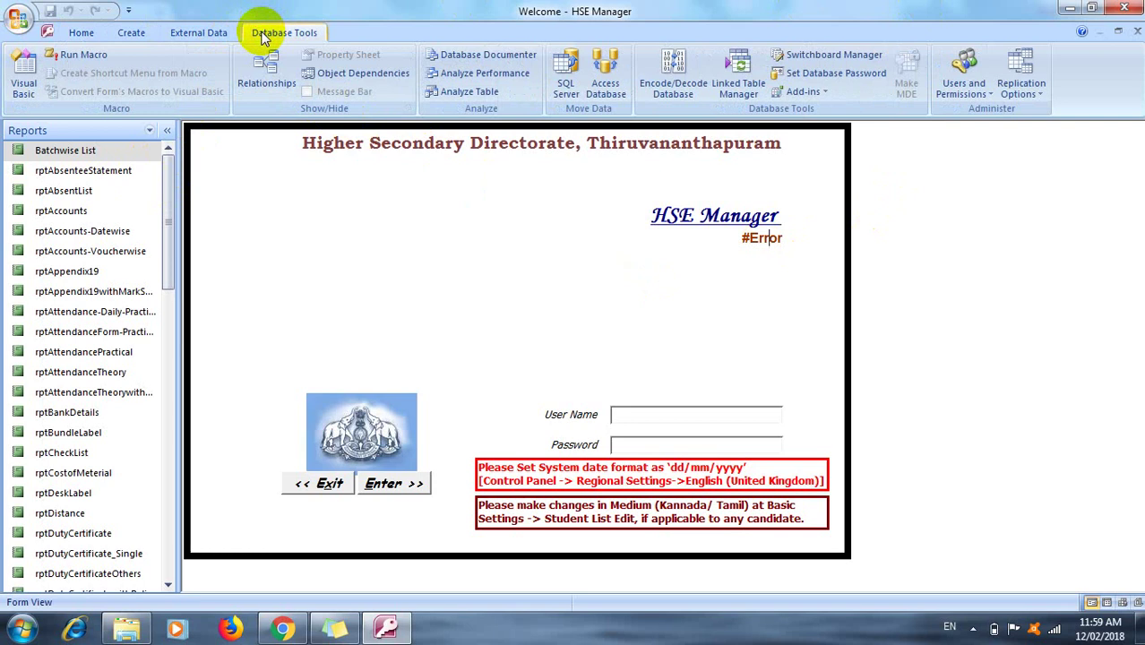
{"action": "left_click", "coordinate": [733, 87]}
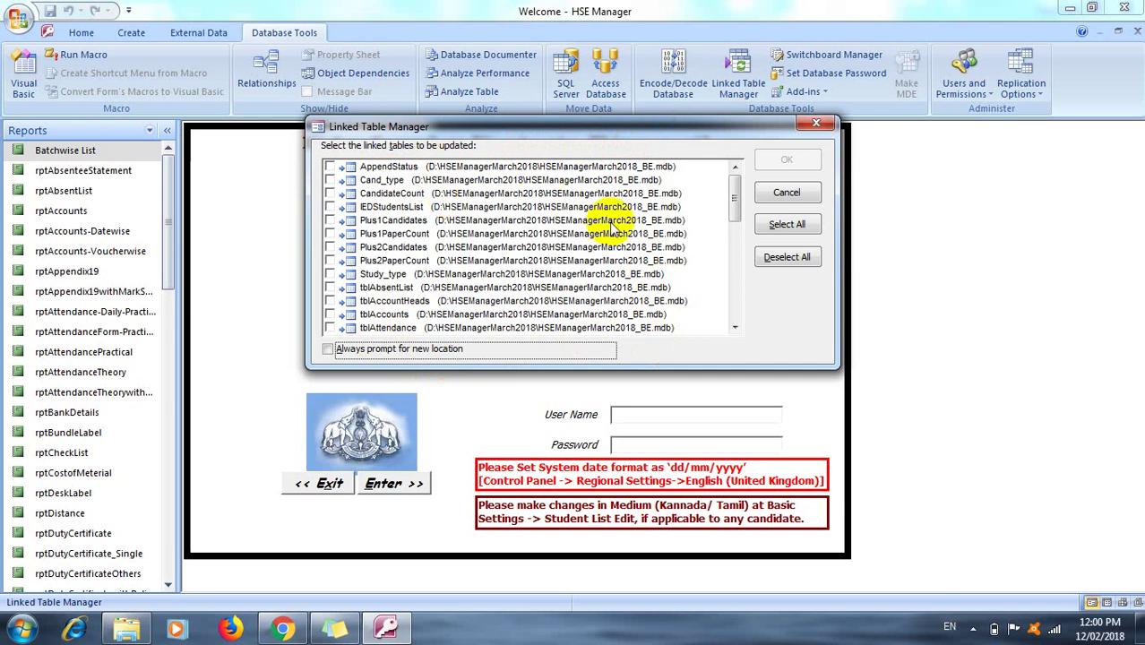
{"action": "left_click", "coordinate": [782, 226]}
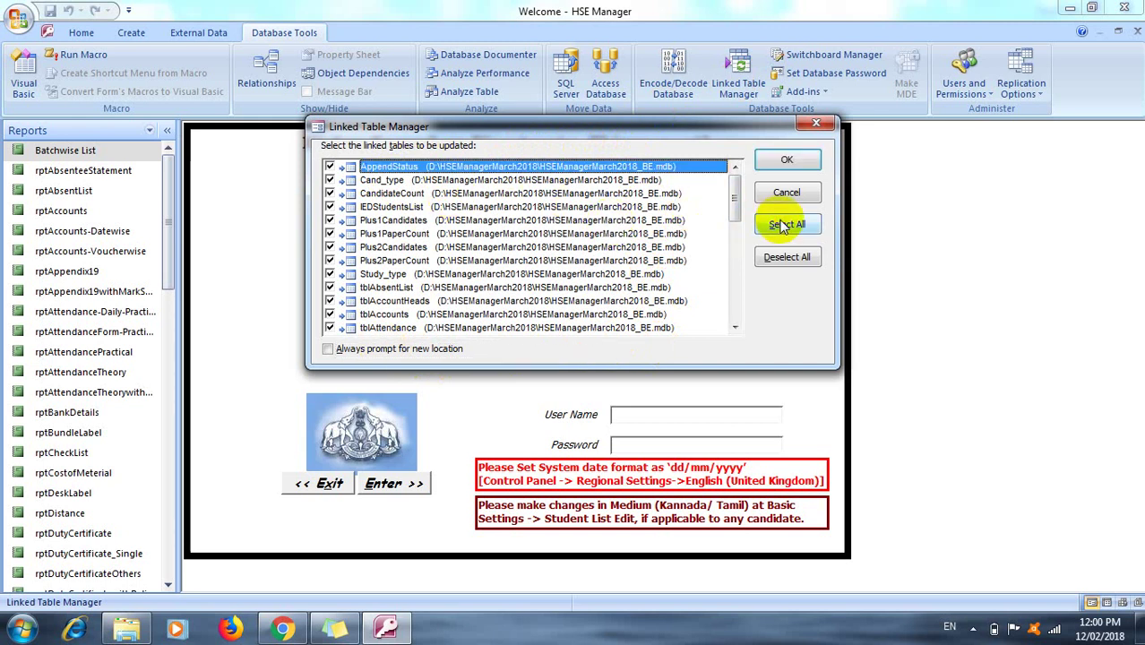
{"action": "left_click", "coordinate": [787, 162]}
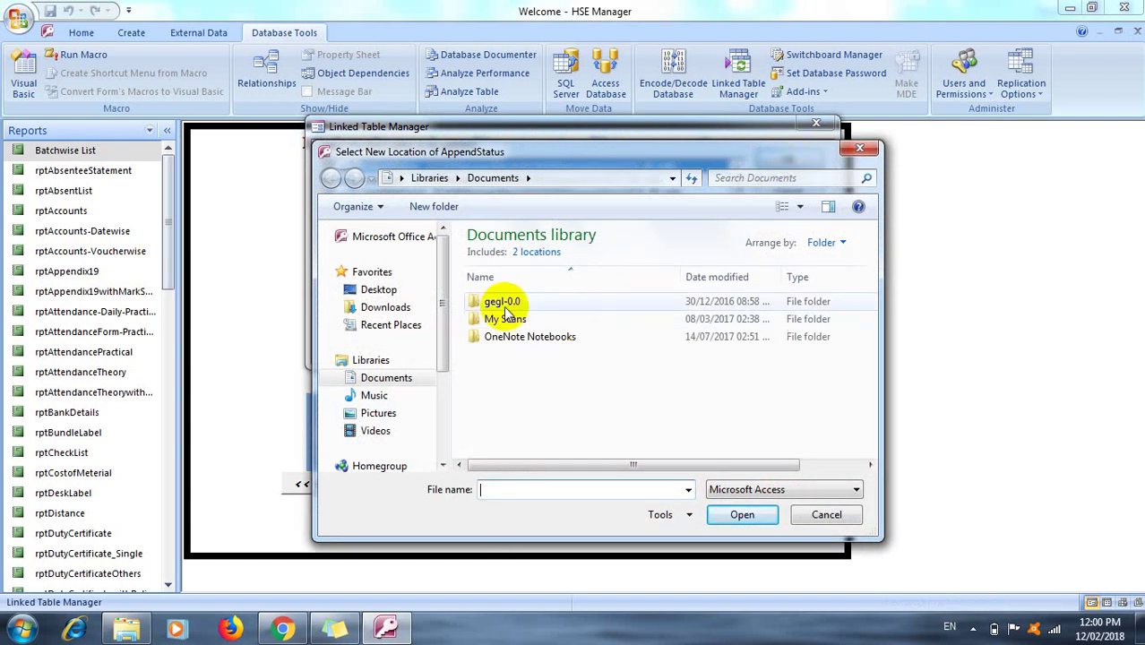
Step: Relink the tables to HSEManagerMarch2018_BE in the HSEManagerMarch2018 folder on Local Disk (G:) and close the Linked Table Manager
{"action": "left_click_drag", "start_coordinate": [443, 273], "coordinate": [412, 376]}
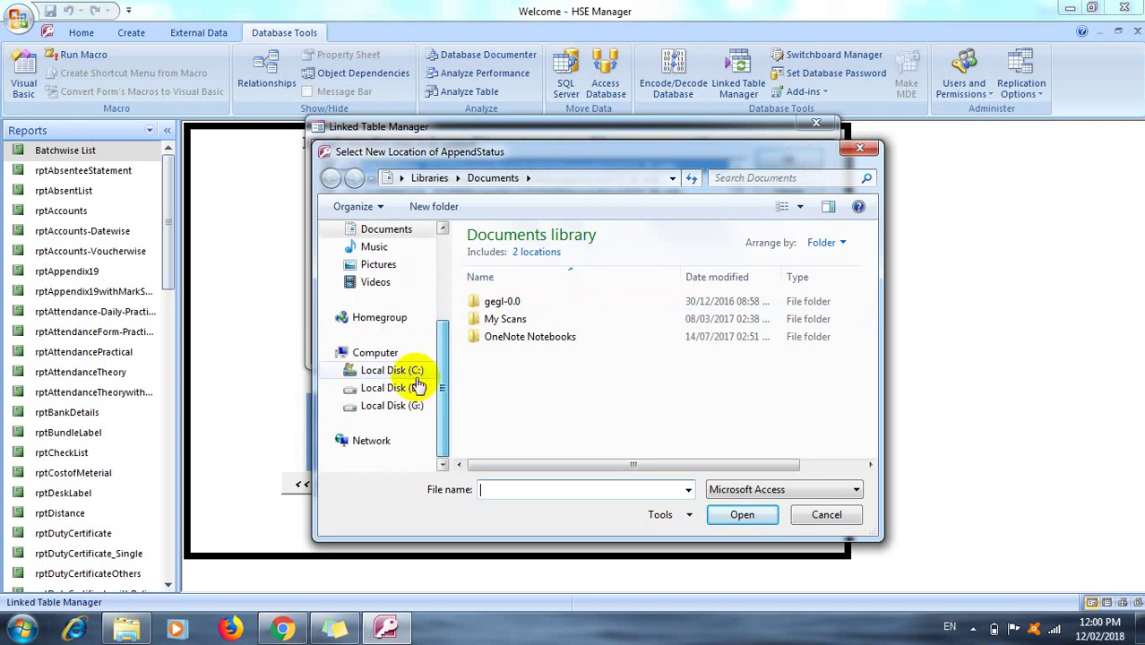
{"action": "left_click", "coordinate": [402, 407]}
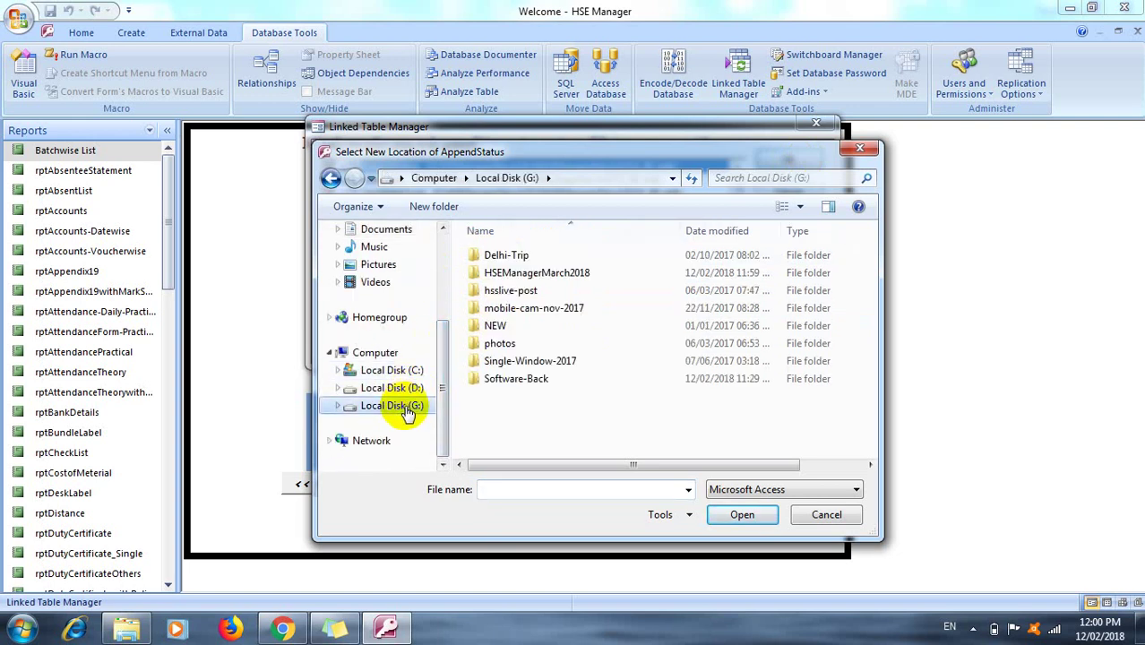
{"action": "left_click", "coordinate": [578, 272]}
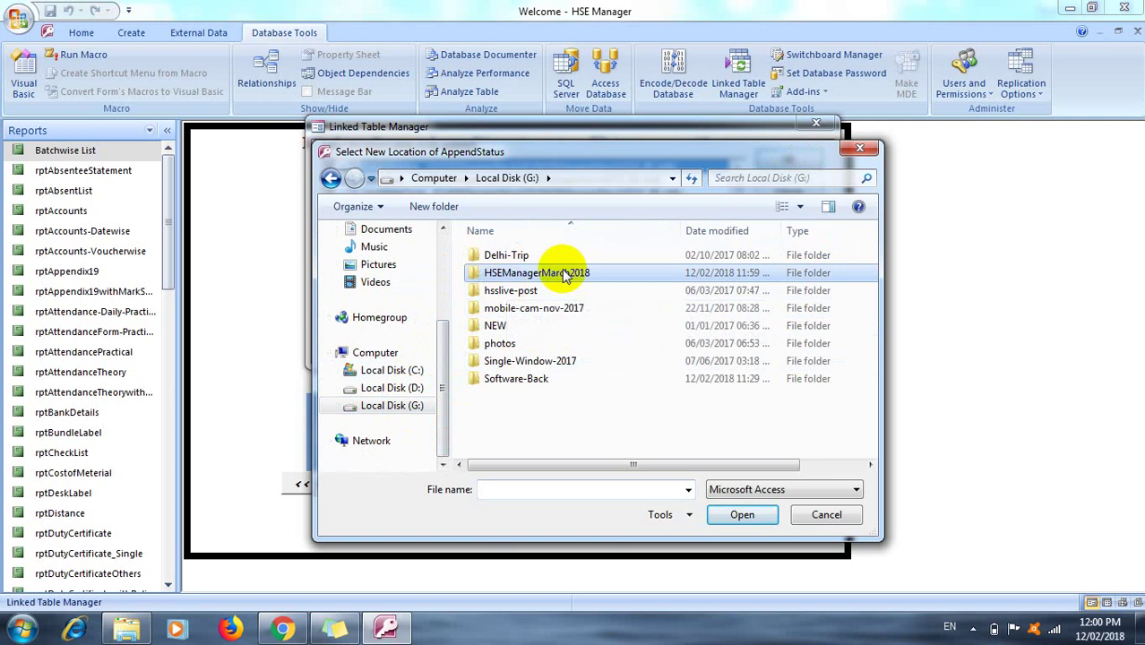
{"action": "double_click", "coordinate": [563, 275]}
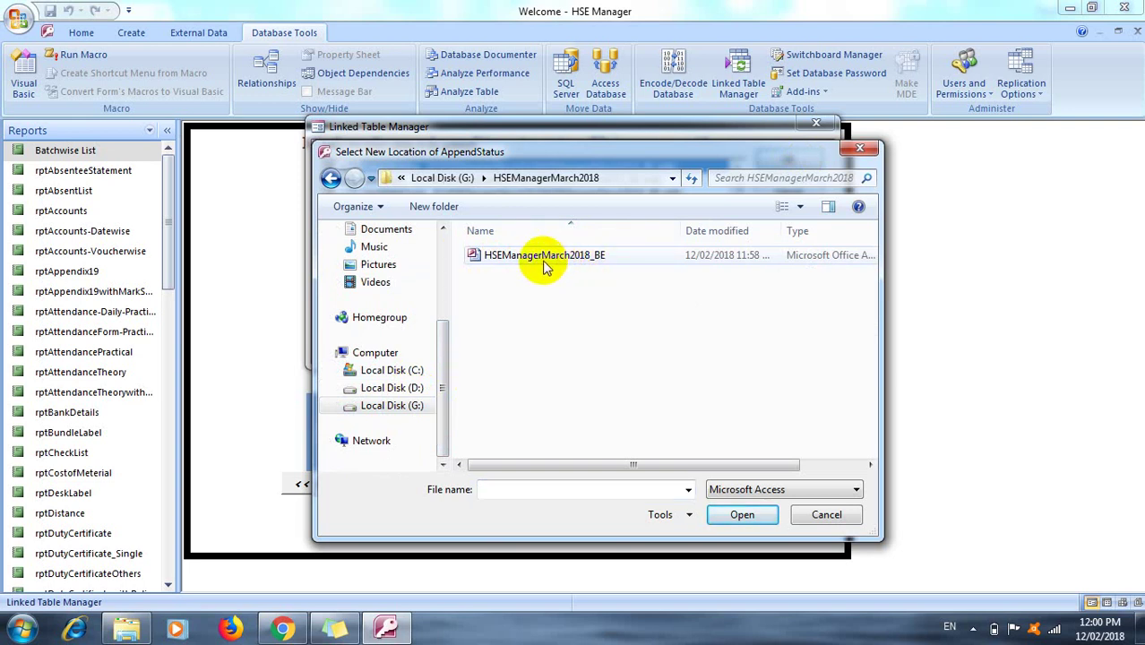
{"action": "left_click", "coordinate": [544, 264]}
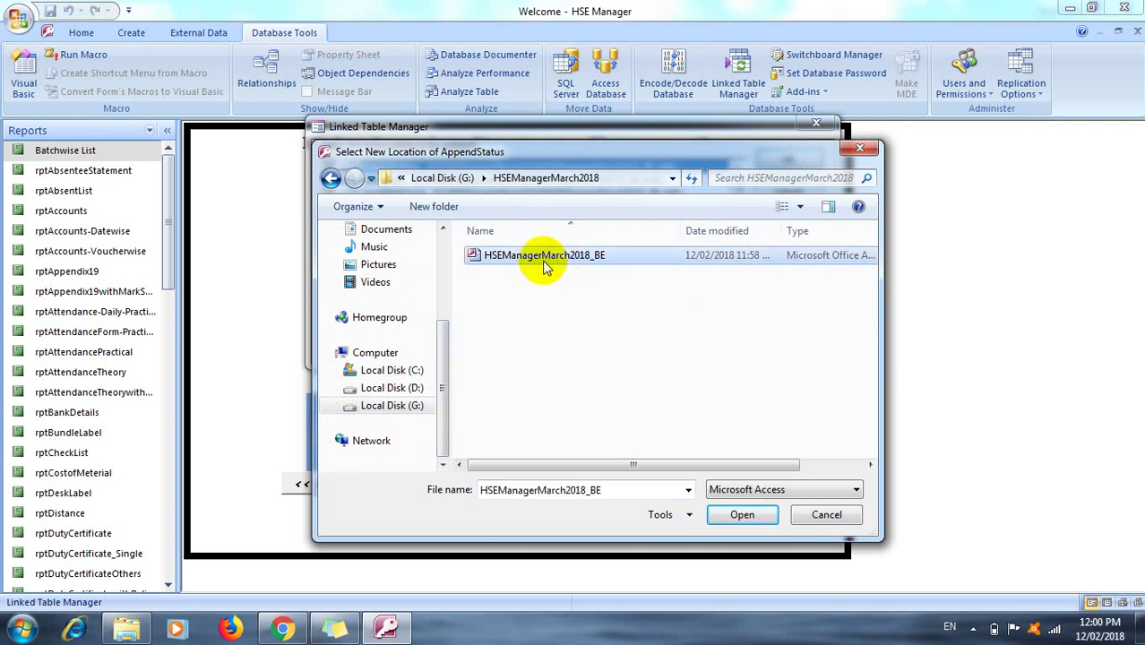
{"action": "left_click", "coordinate": [727, 514]}
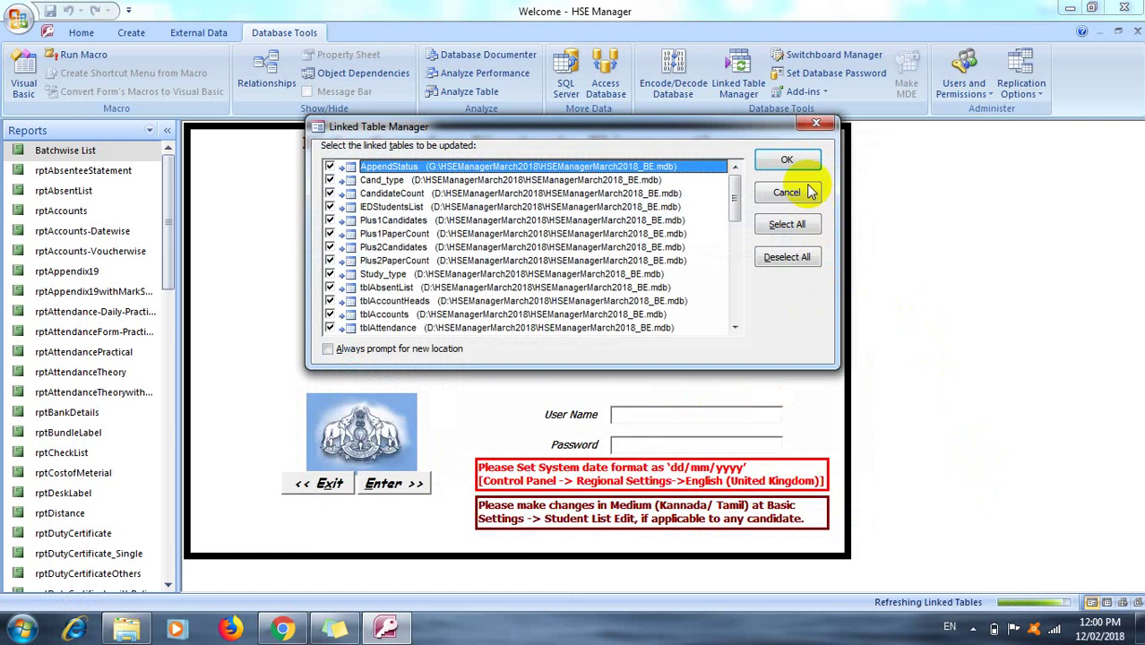
{"action": "left_click", "coordinate": [780, 159]}
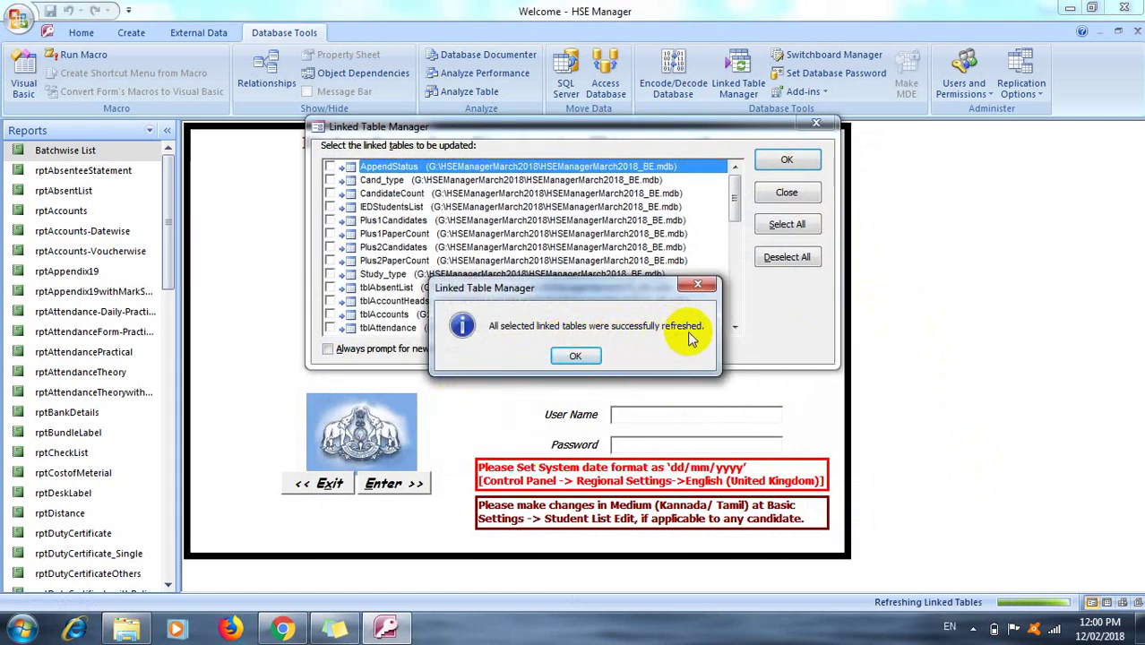
{"action": "left_click", "coordinate": [576, 358]}
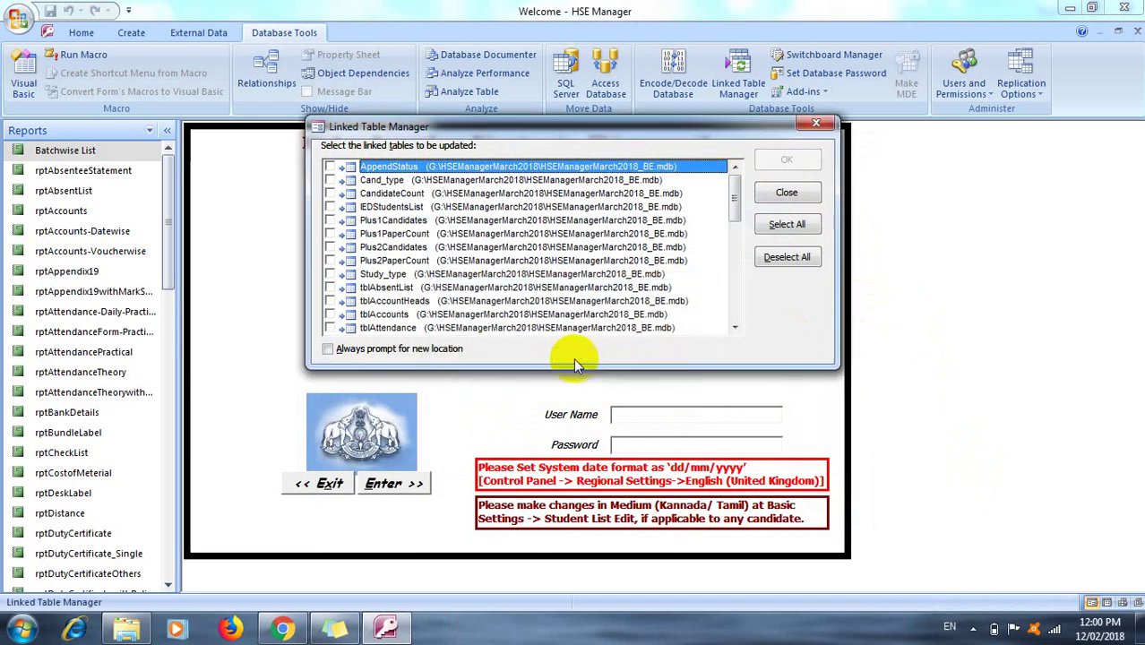
{"action": "left_click", "coordinate": [820, 128]}
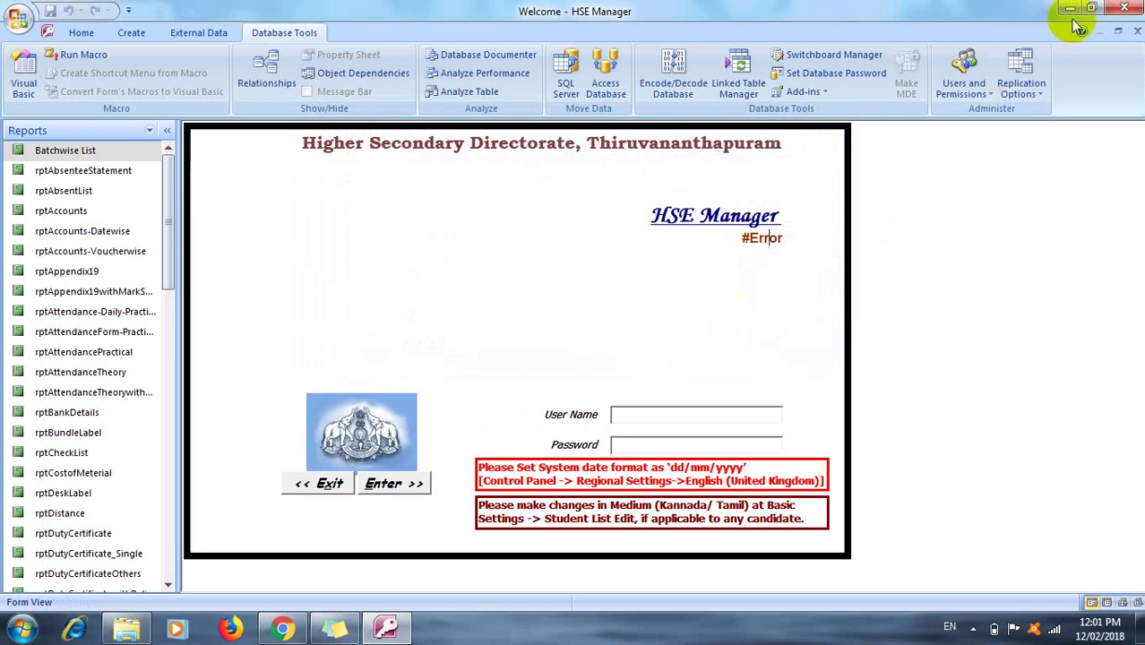
Step: Restart HSE Manager from HSEManagerMarch2018_FE on drive G:, accept the security notice and check the version on the welcome form
{"action": "left_click", "coordinate": [1125, 7]}
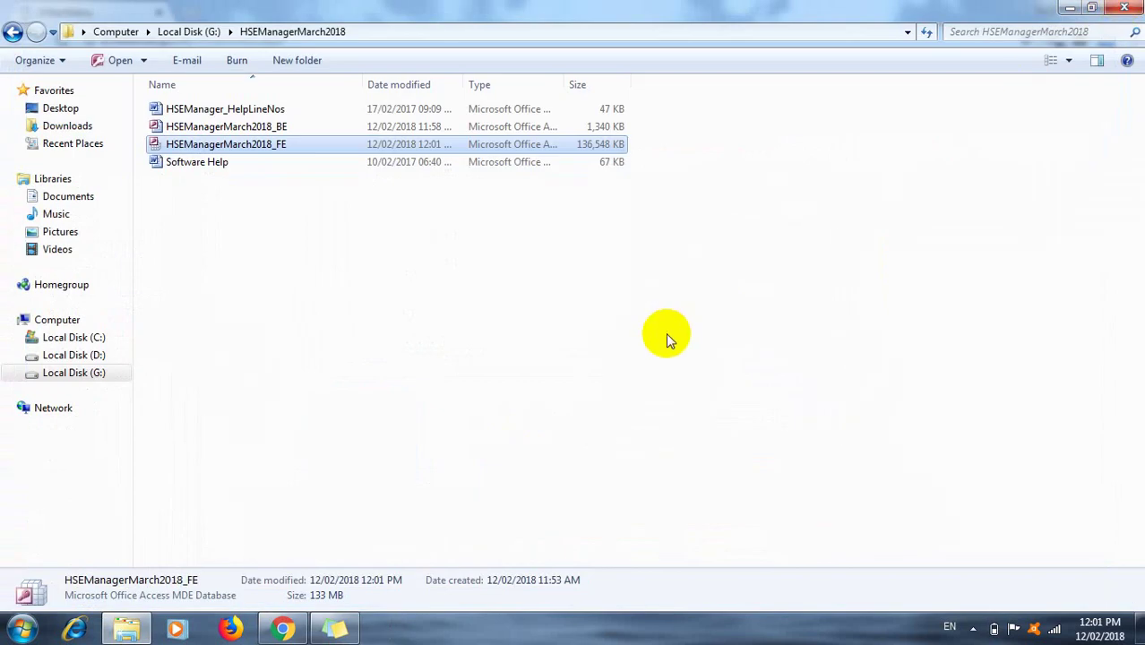
{"action": "double_click", "coordinate": [264, 144]}
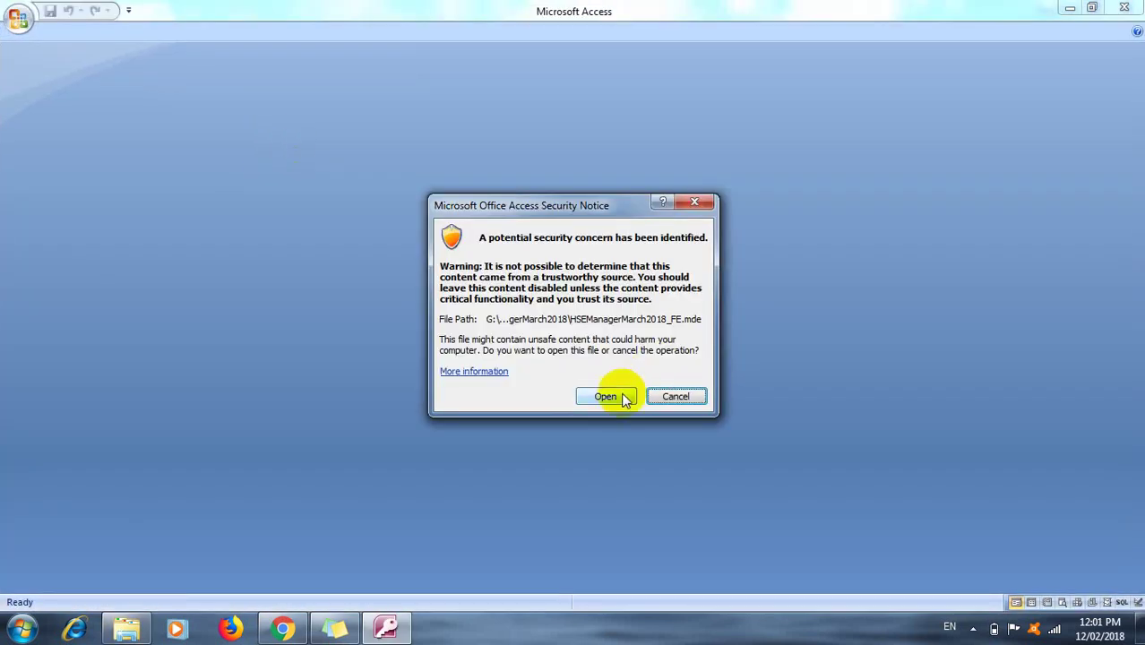
{"action": "left_click", "coordinate": [615, 395]}
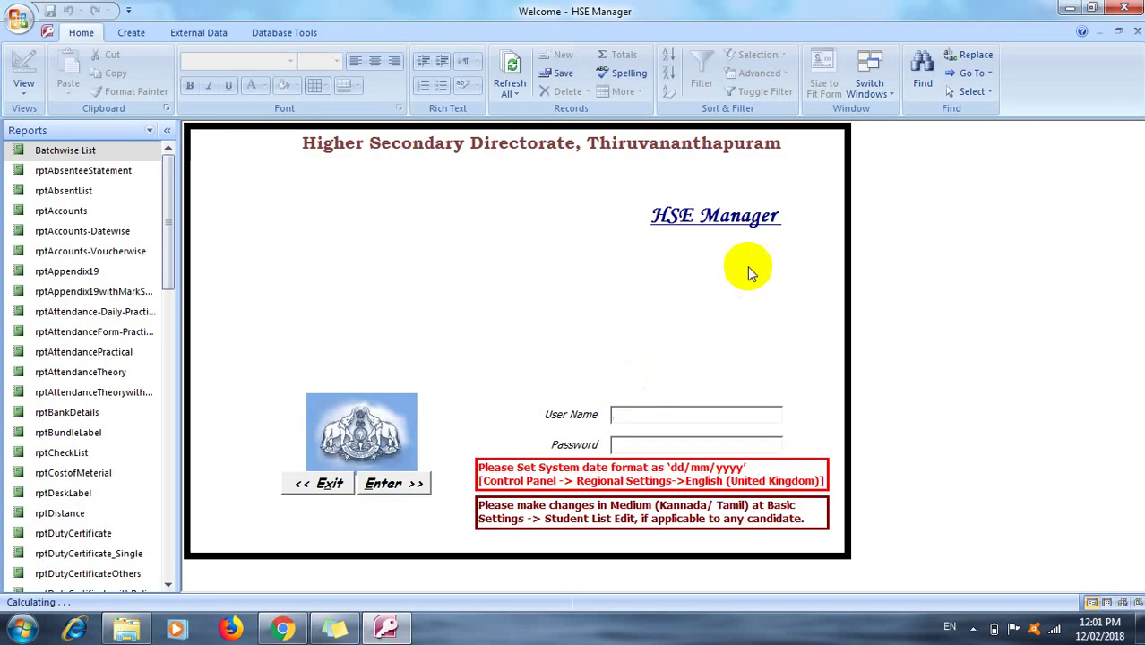
{"action": "left_click_drag", "start_coordinate": [701, 238], "coordinate": [788, 238]}
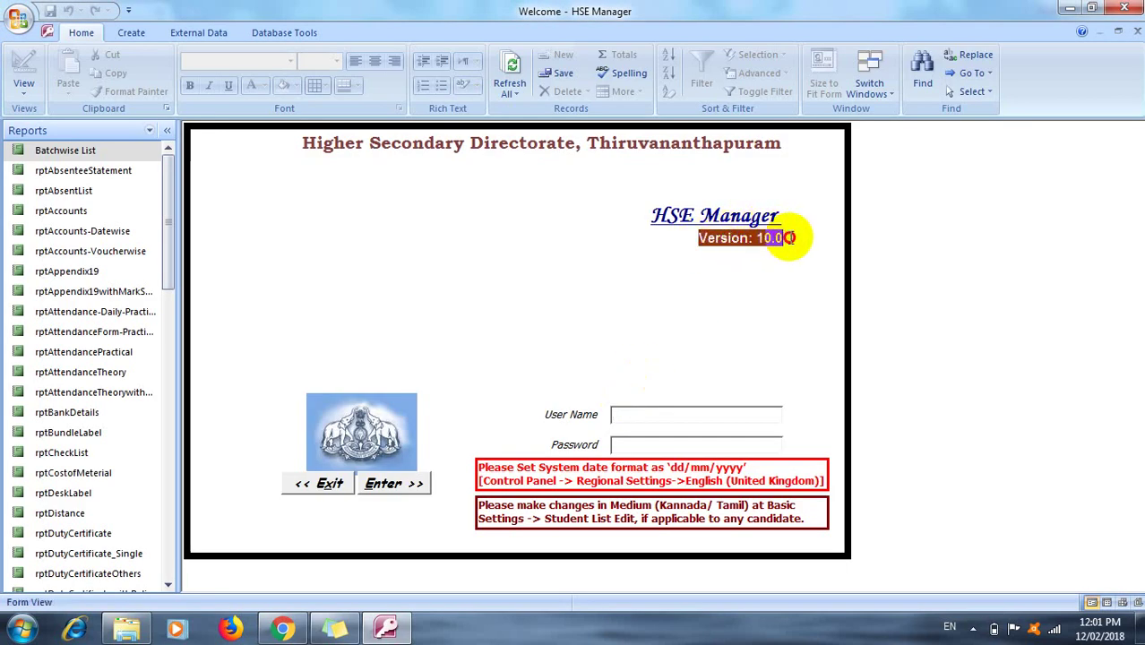